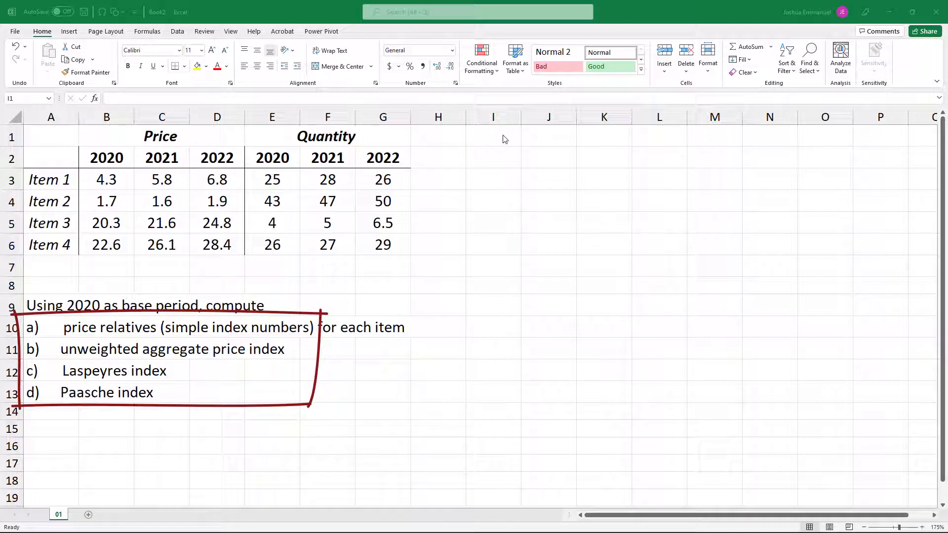
Enter the heading "Price relatives" in I1 with the years 2021 and 2022 in I2 and J2
click(502, 136)
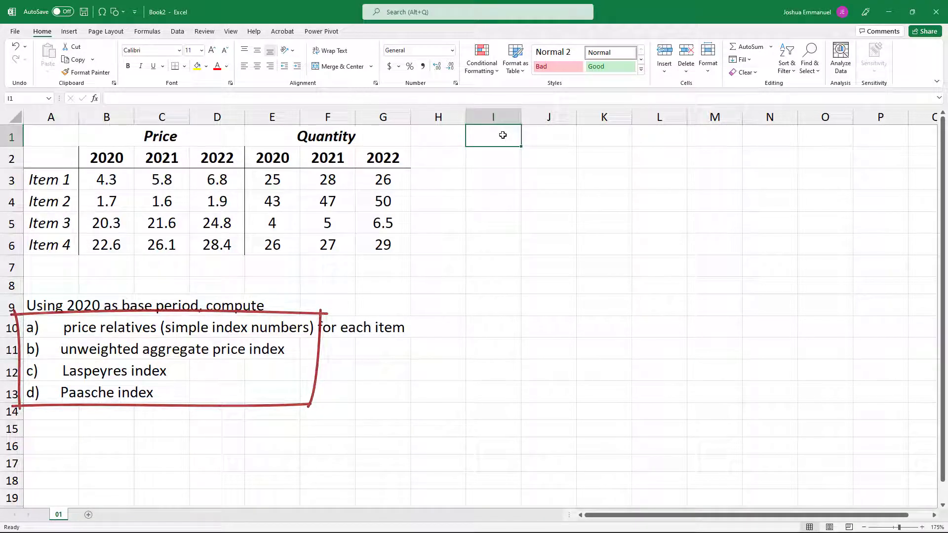
text(Price relatives)
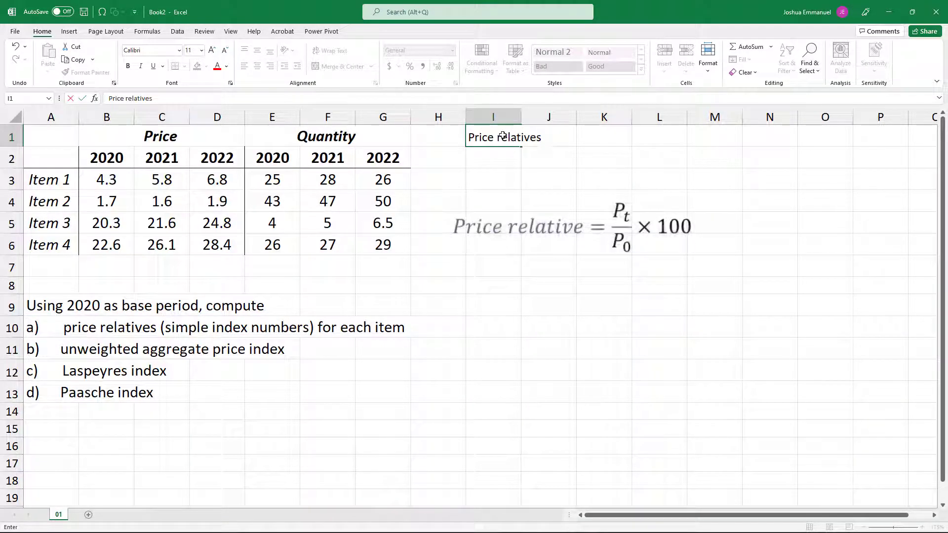
key(Return)
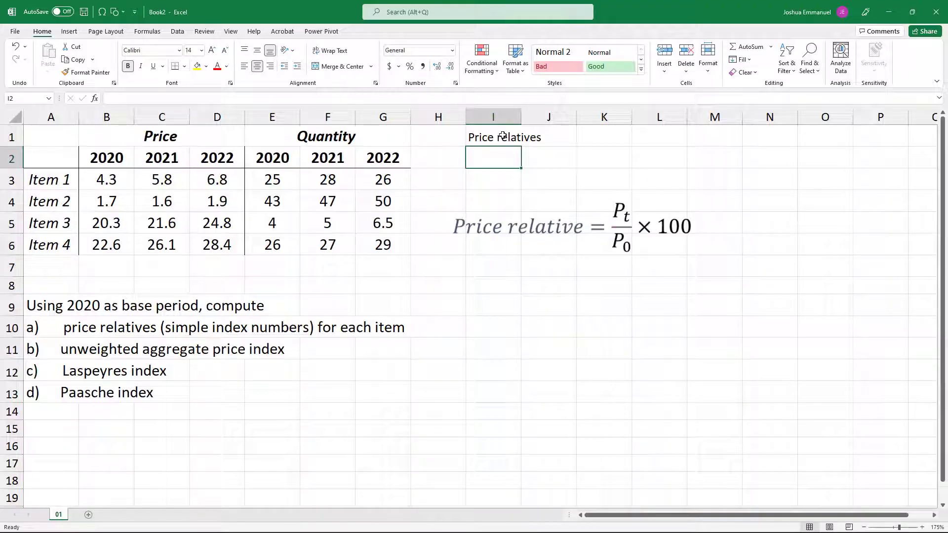
text(2021)
key(Tab)
text(2022)
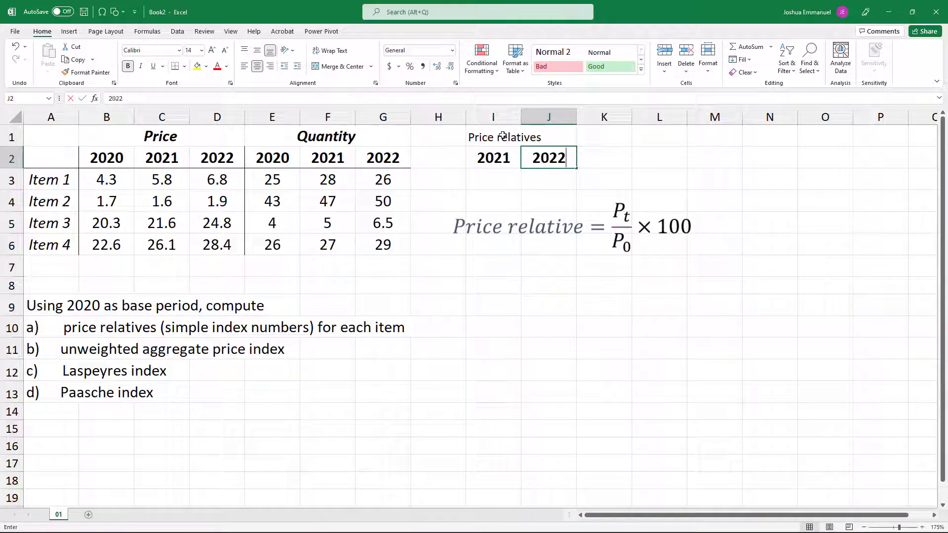
key(Return)
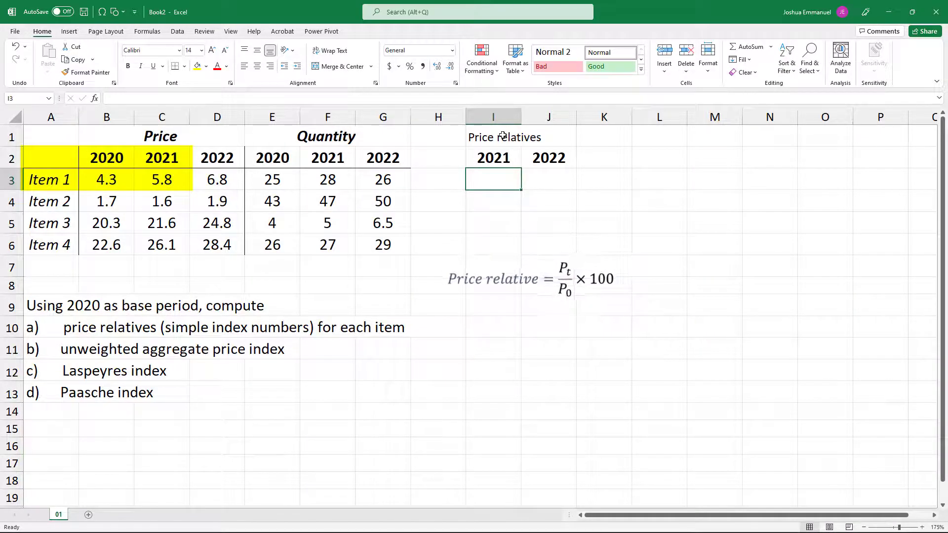
Calculate the 2021 price relatives with =C3/B3*100 in I3 and fill the formula down to I6
text(=)
click(162, 181)
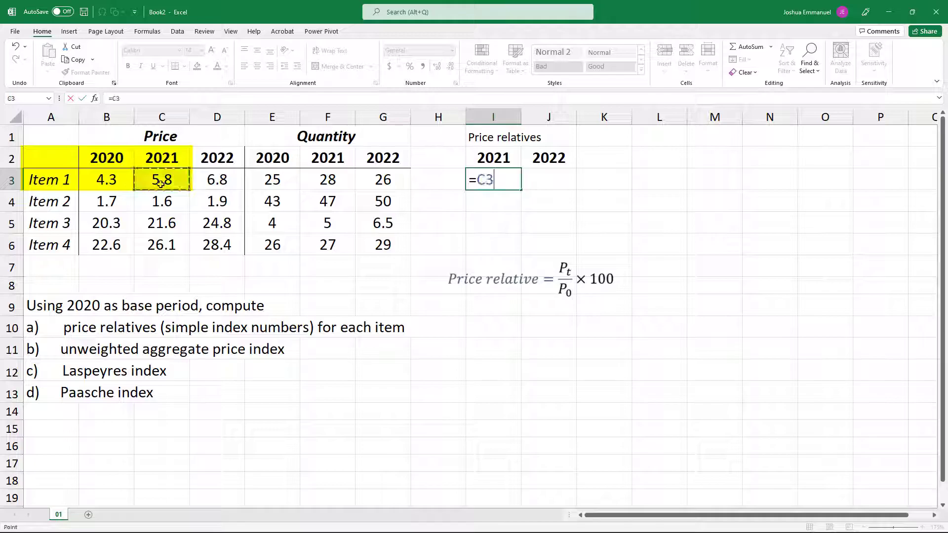
text(/)
click(121, 184)
text(*100)
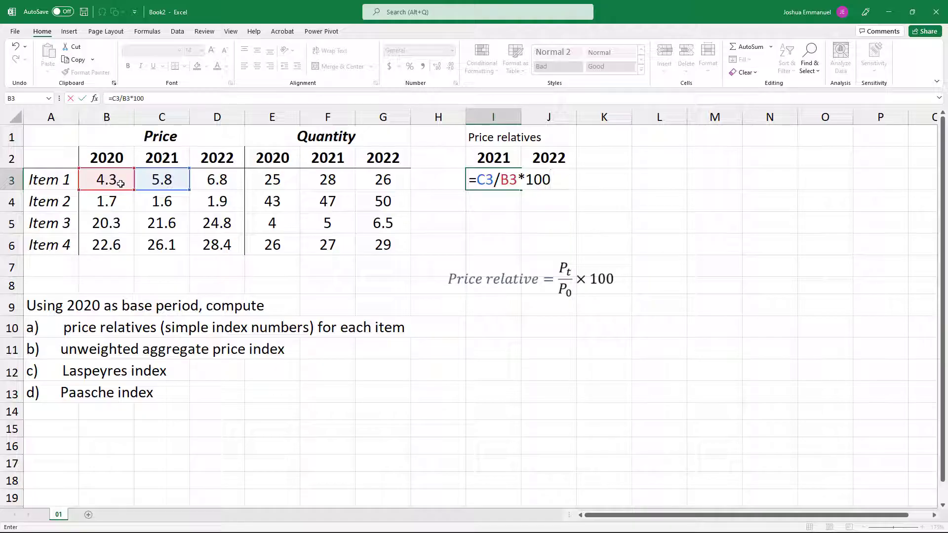
key(Return)
click(494, 179)
drag(521, 190, 523, 253)
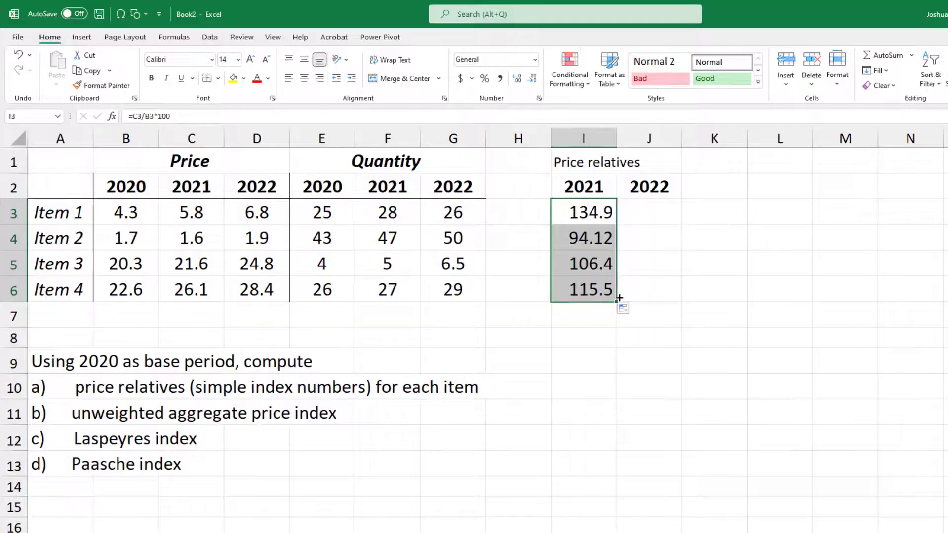
Calculate the 2022 price relatives with =D3/B3*100 in J3 and fill the formula down to J6
click(649, 208)
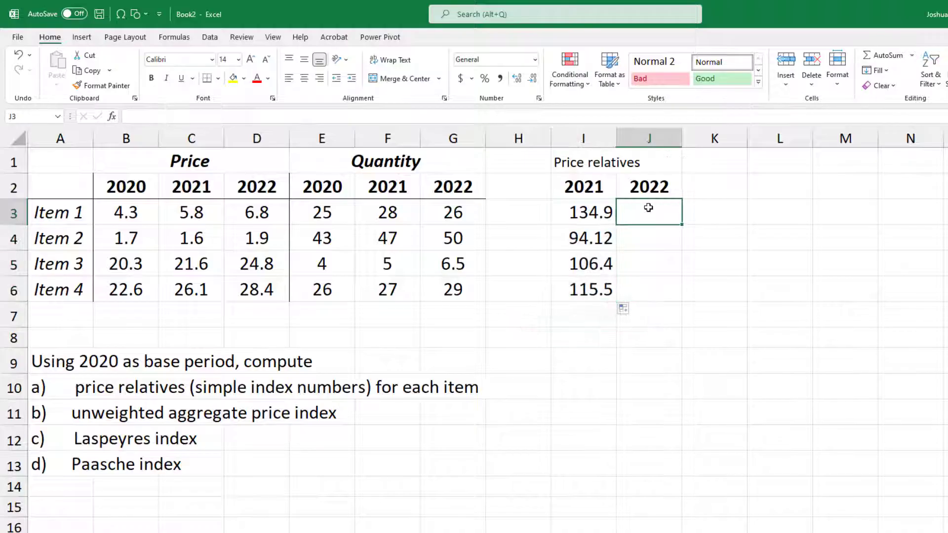
text(=)
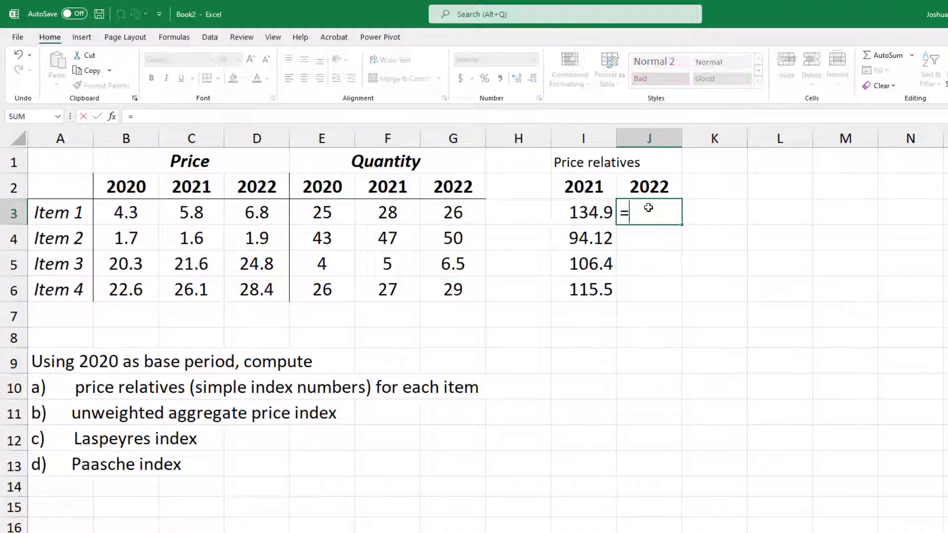
click(275, 213)
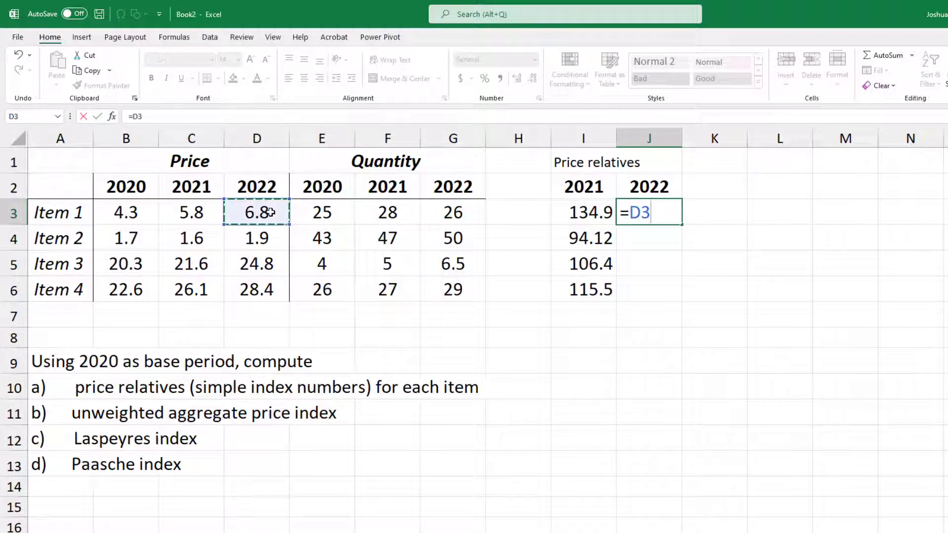
text(/)
click(142, 211)
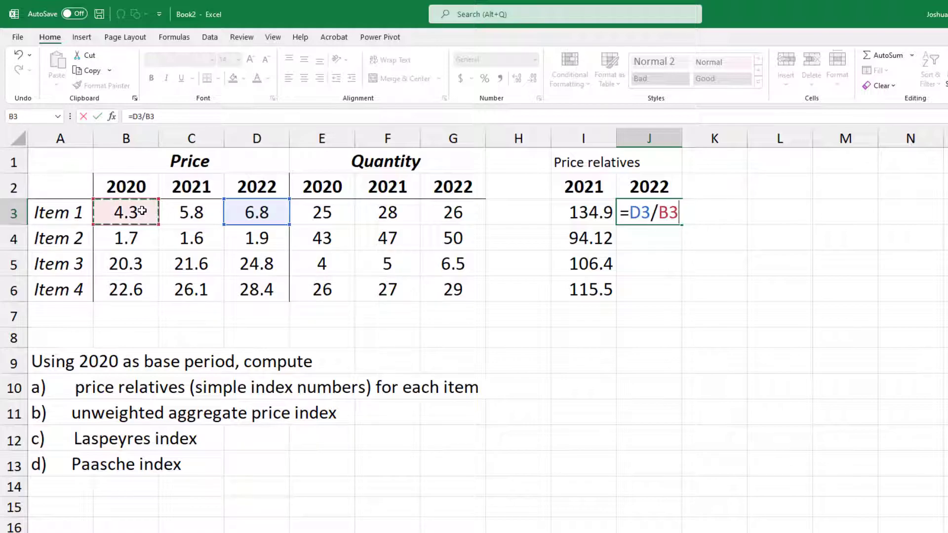
text(*100)
key(Return)
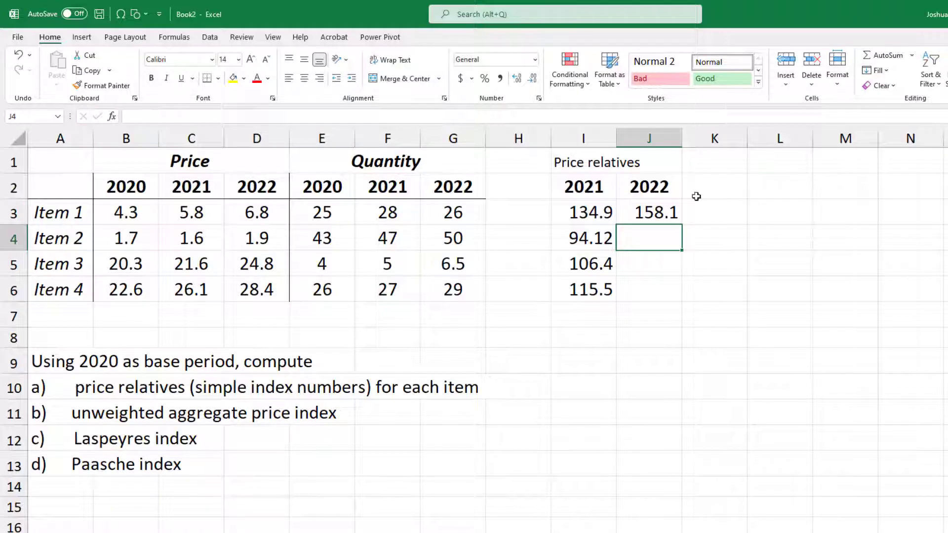
click(677, 212)
drag(683, 224, 681, 301)
Copy the heading block I1:J2 to L1 and retitle the copy "Unweighted"
drag(674, 186, 607, 158)
key(ctrl+c)
click(777, 160)
key(ctrl+v)
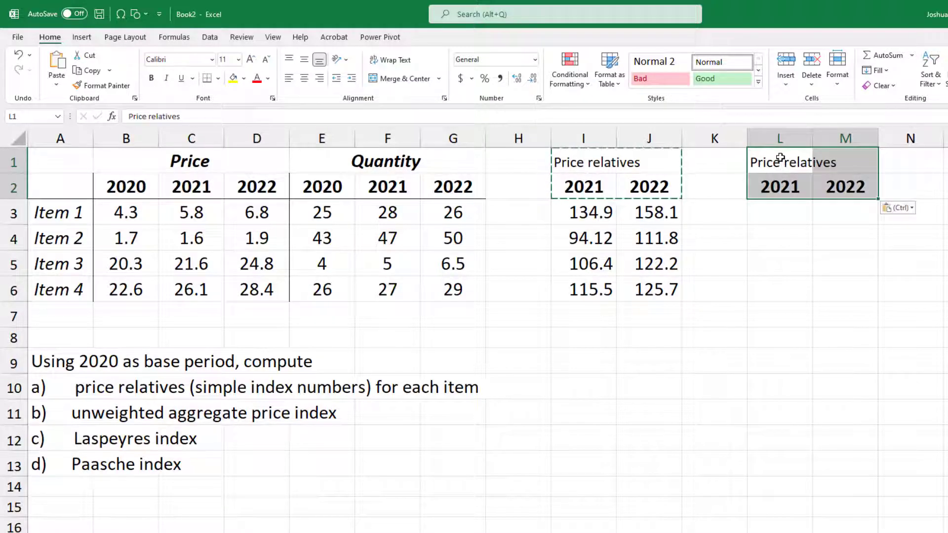
click(779, 160)
text(Unweighted)
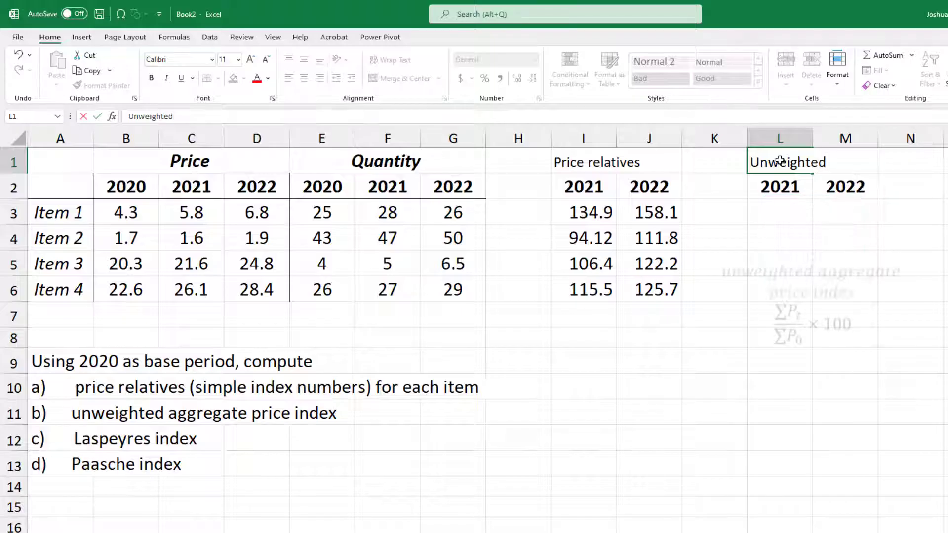
key(Return)
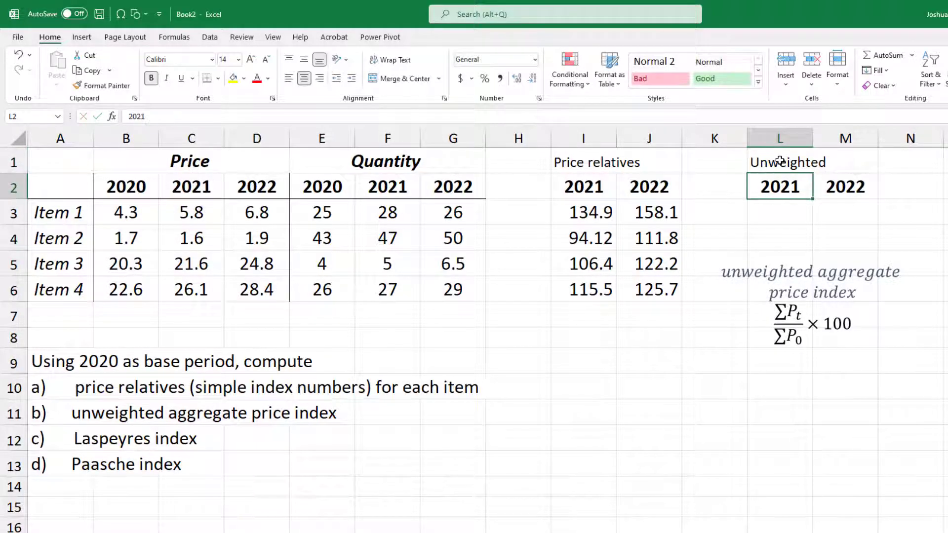
Add a "Total" row in row 7 with =SUM(B3:B6) in B7, filled across to D7
click(72, 314)
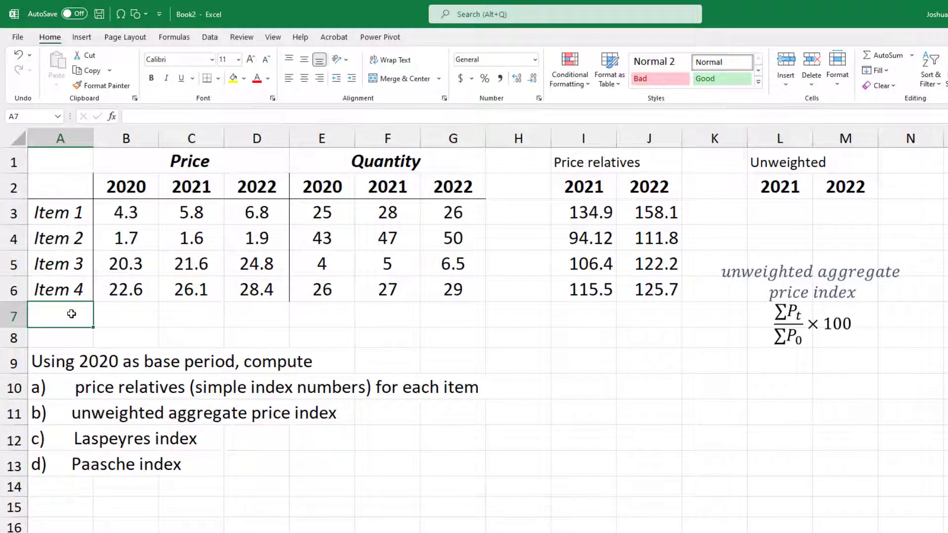
text(Total)
key(Tab)
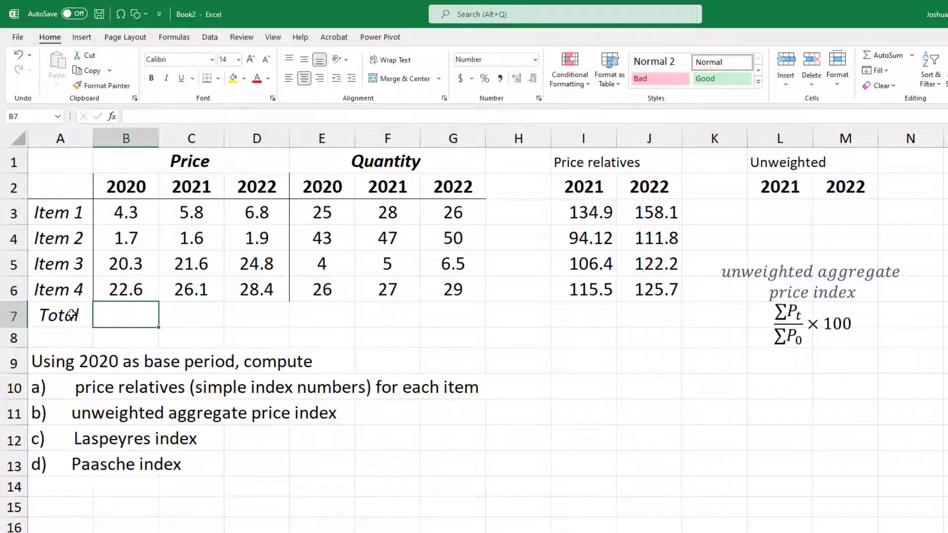
text(=sum)
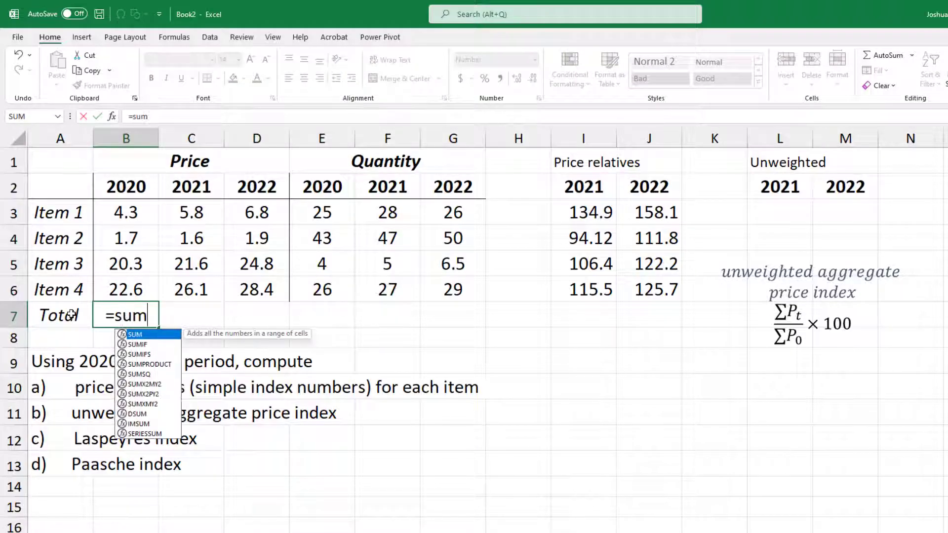
key(Tab)
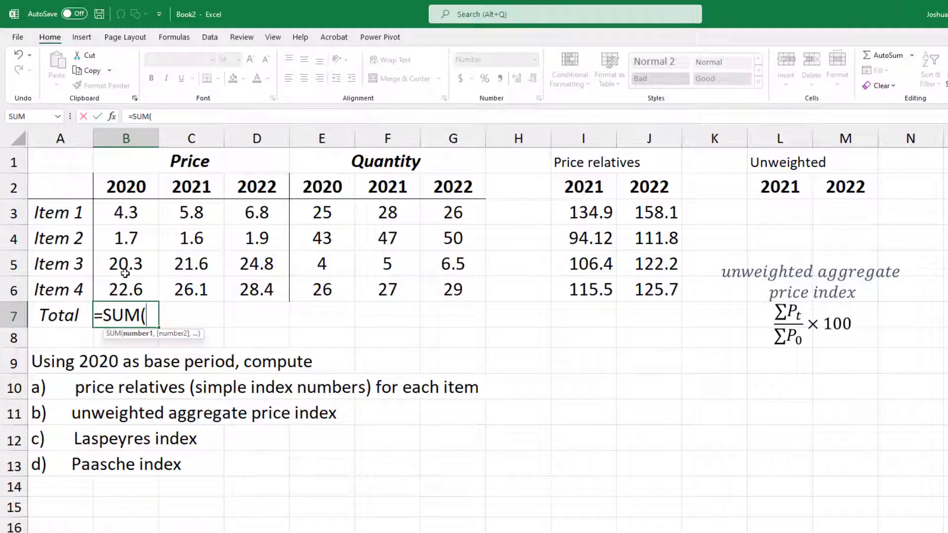
drag(126, 290, 123, 214)
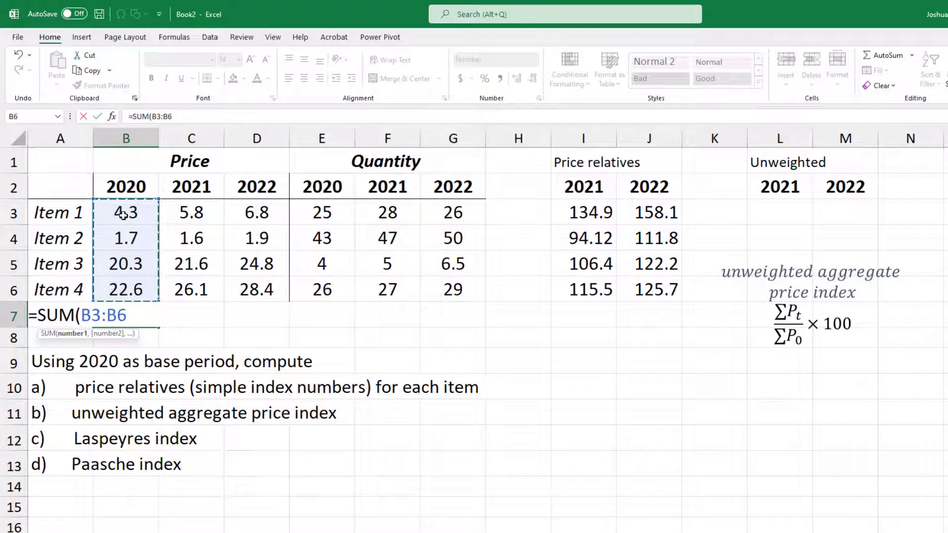
key(Return)
click(141, 316)
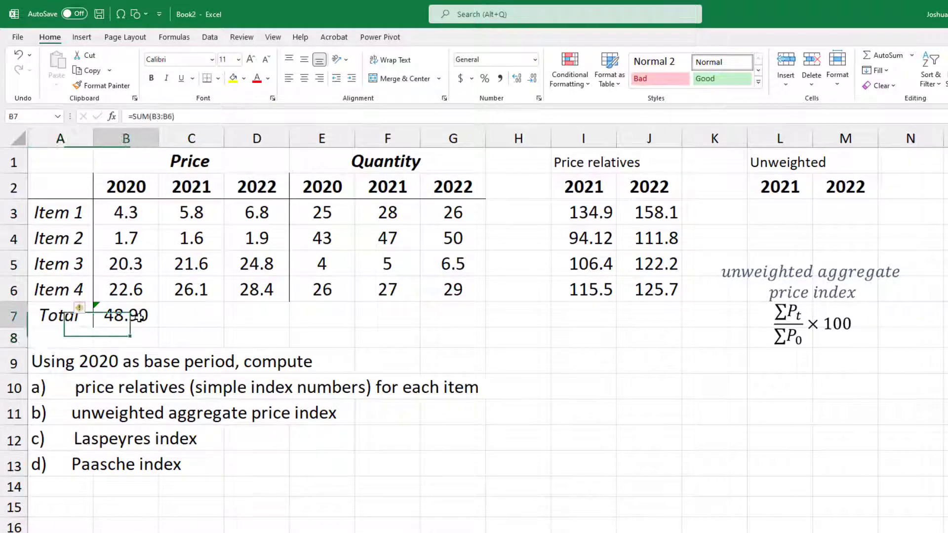
drag(154, 327, 258, 312)
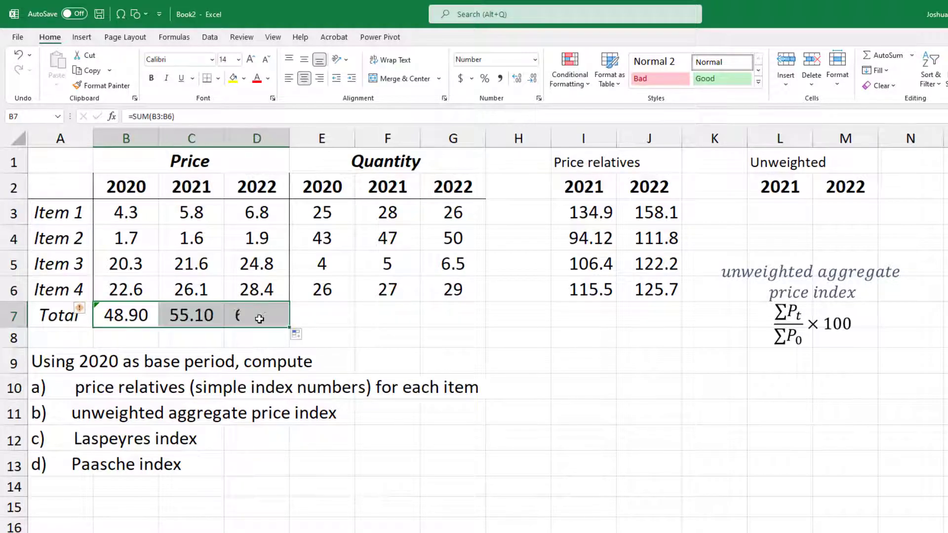
Calculate the 2021 unweighted aggregate price index in L3 with =C7/B7*100
click(781, 214)
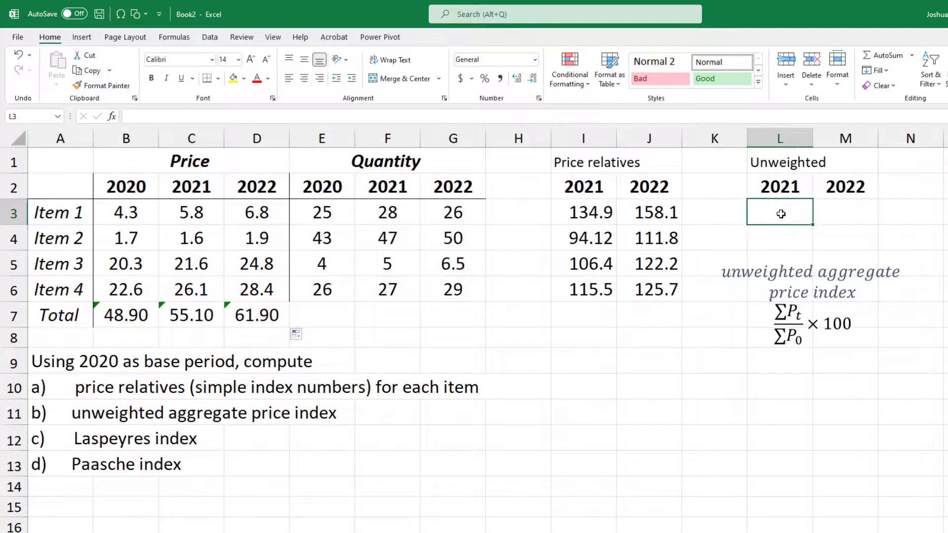
text(=)
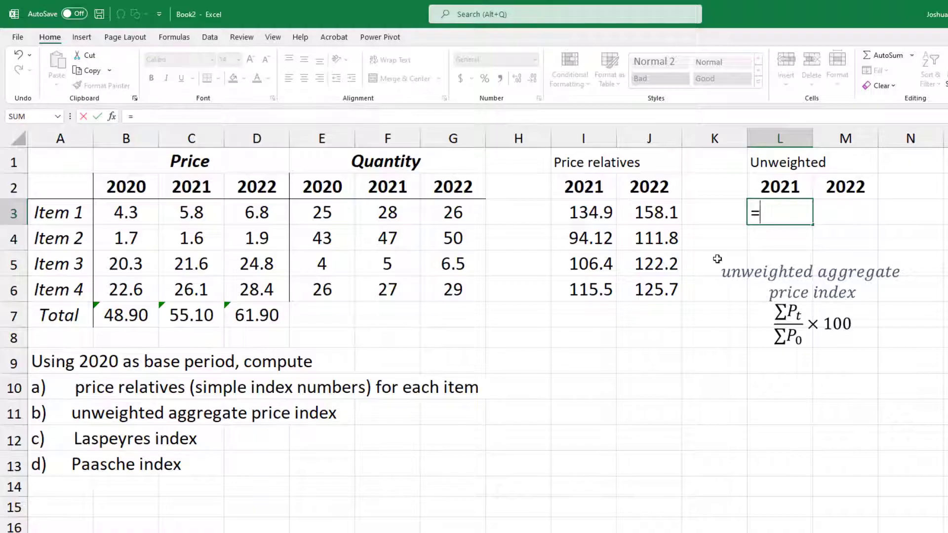
click(199, 317)
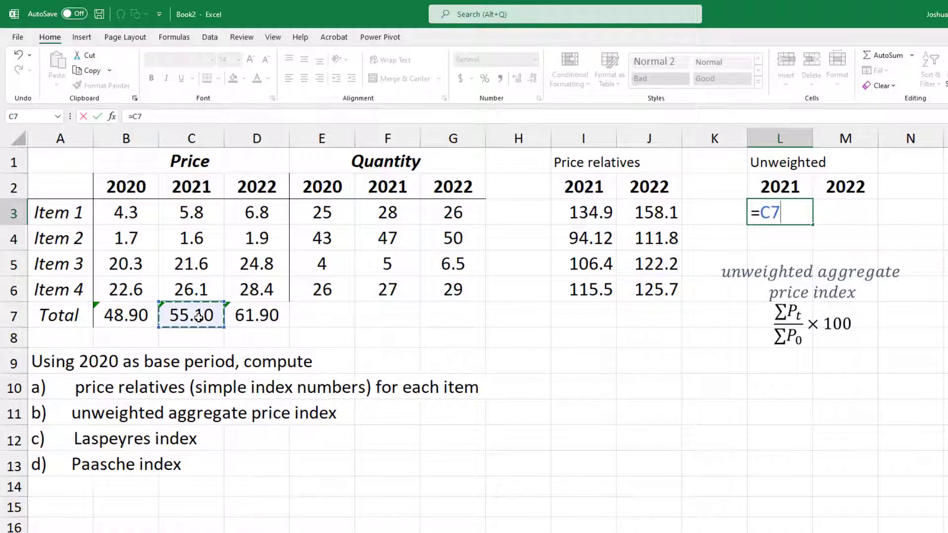
text(/)
click(131, 318)
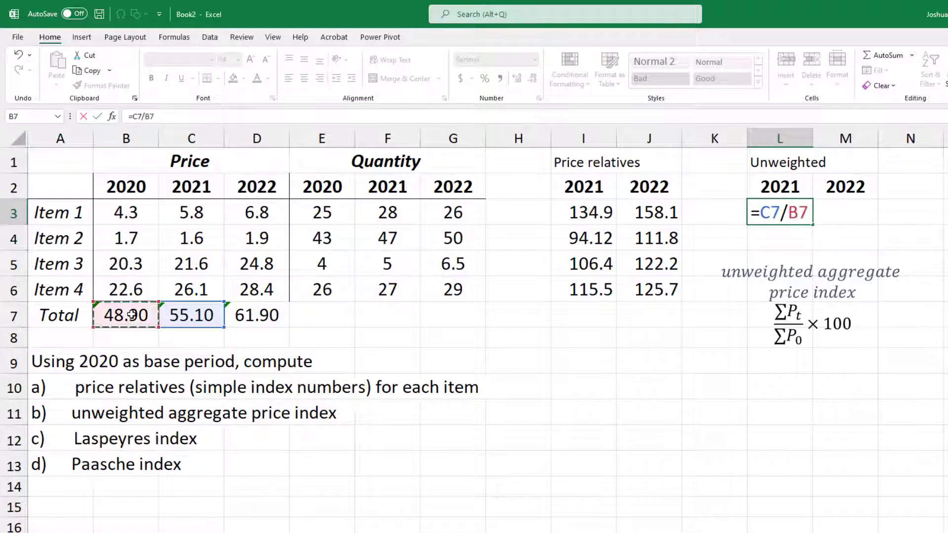
text(*100)
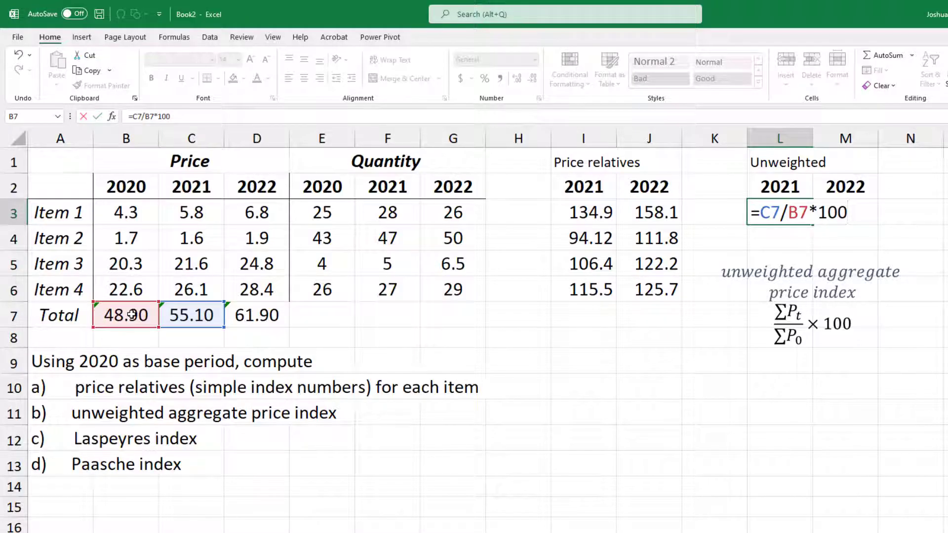
key(Return)
Calculate the 2022 unweighted aggregate price index in M3 with =D7/B7*100
click(846, 205)
text(=)
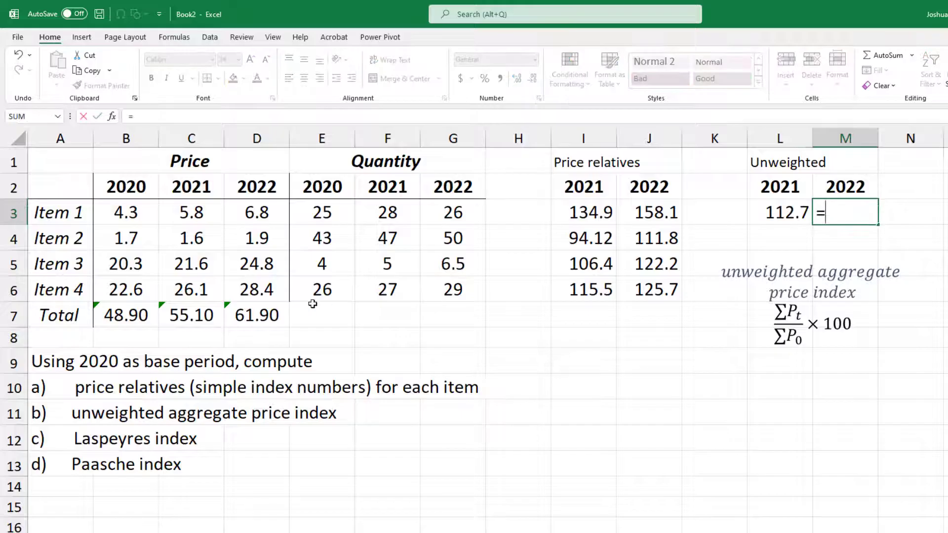
click(256, 314)
text(/)
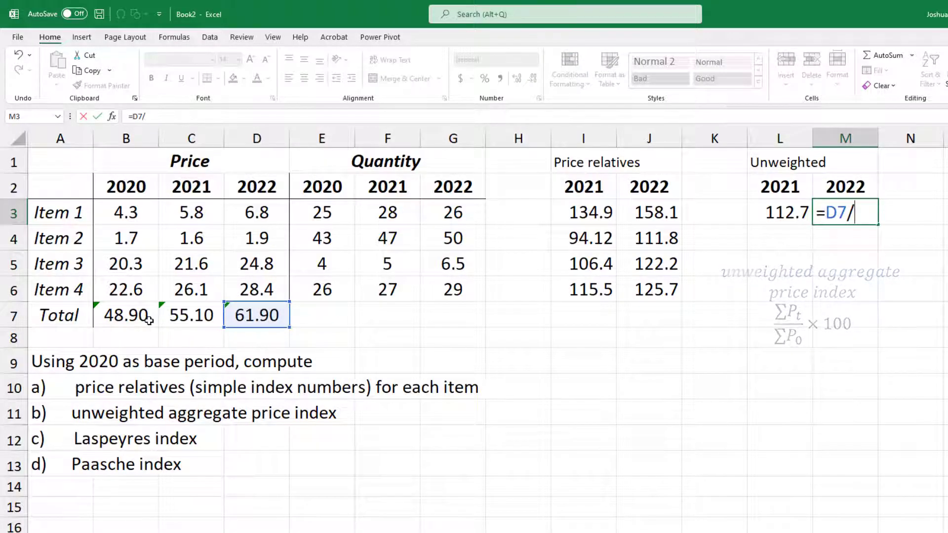
click(139, 314)
text(*100)
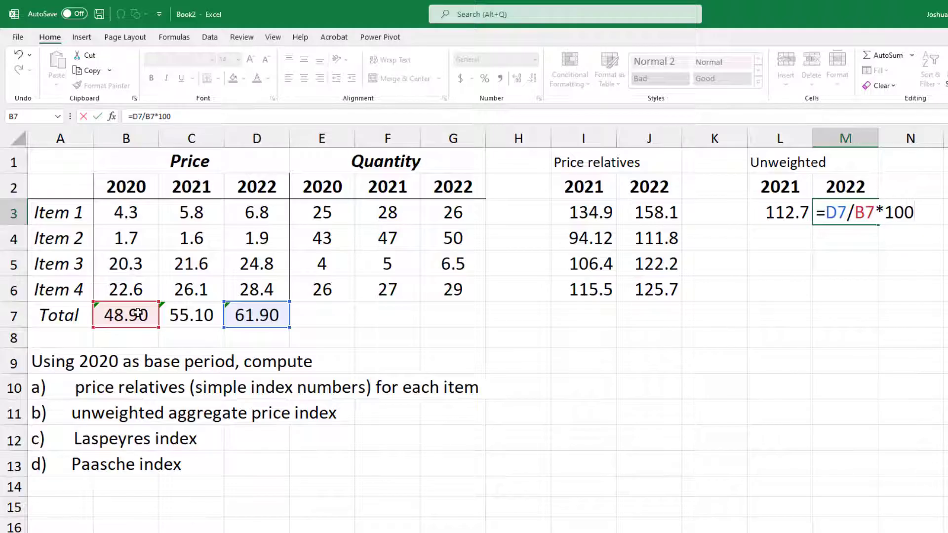
key(Return)
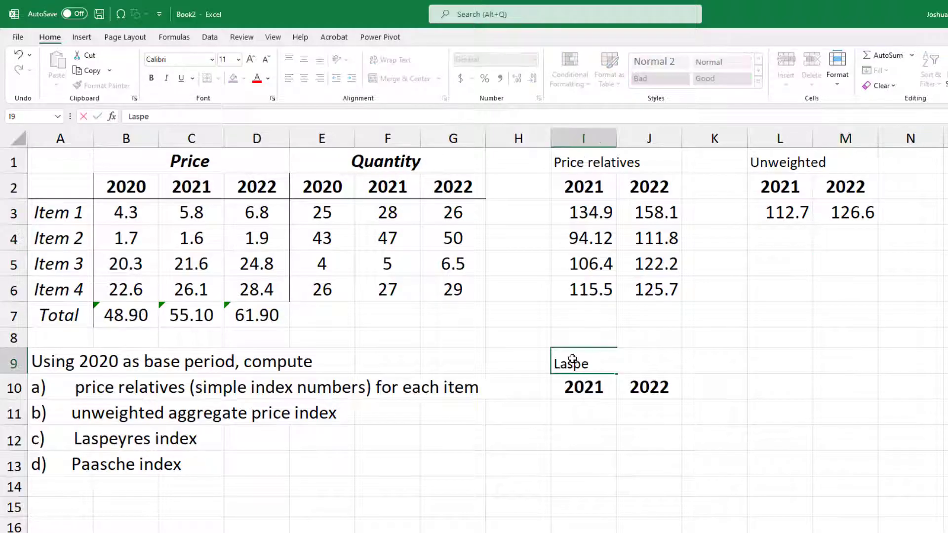
Complete the heading "Laspeyres" in I9 above the 2021 and 2022 column labels
text(yres)
key(Return)
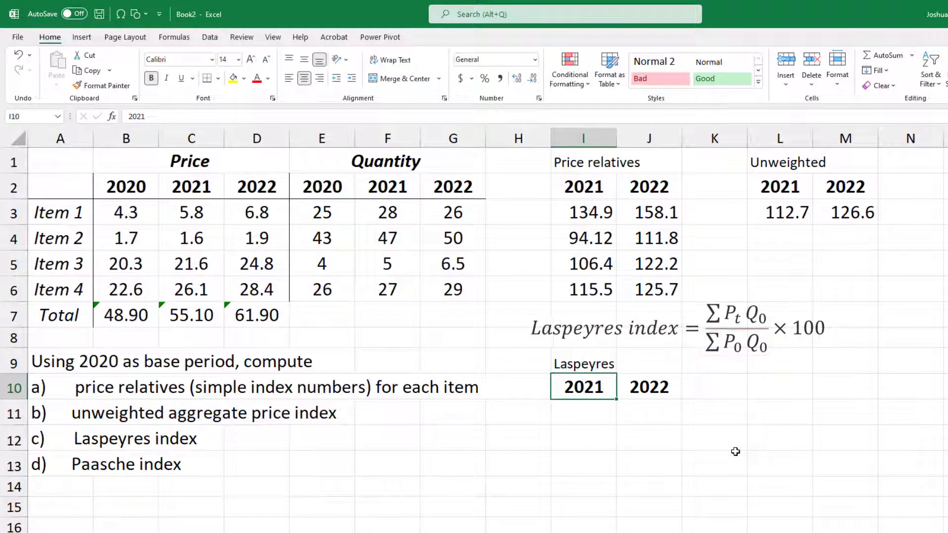
Calculate the 2021 Laspeyres index in I11 with =SUMPRODUCT(C3:C6,E3:E6)/SUMPRODUCT(B3:B6,E3:E6)*100
click(584, 414)
text(=sump)
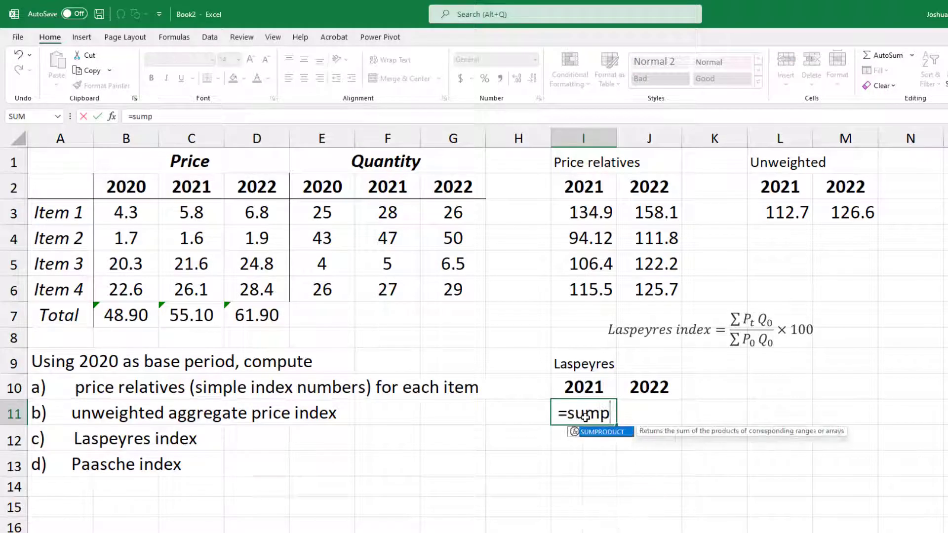
key(Tab)
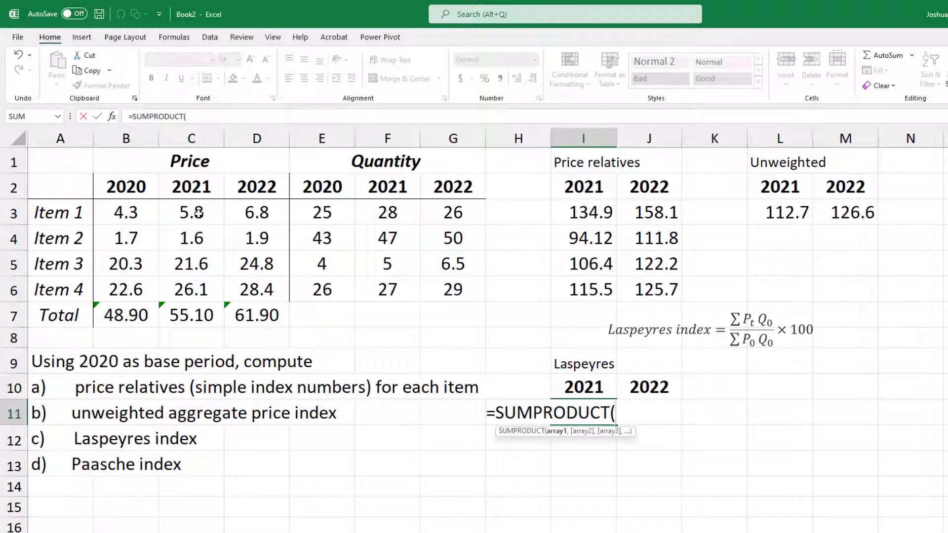
drag(199, 212, 193, 292)
text(,)
drag(322, 212, 325, 286)
text())
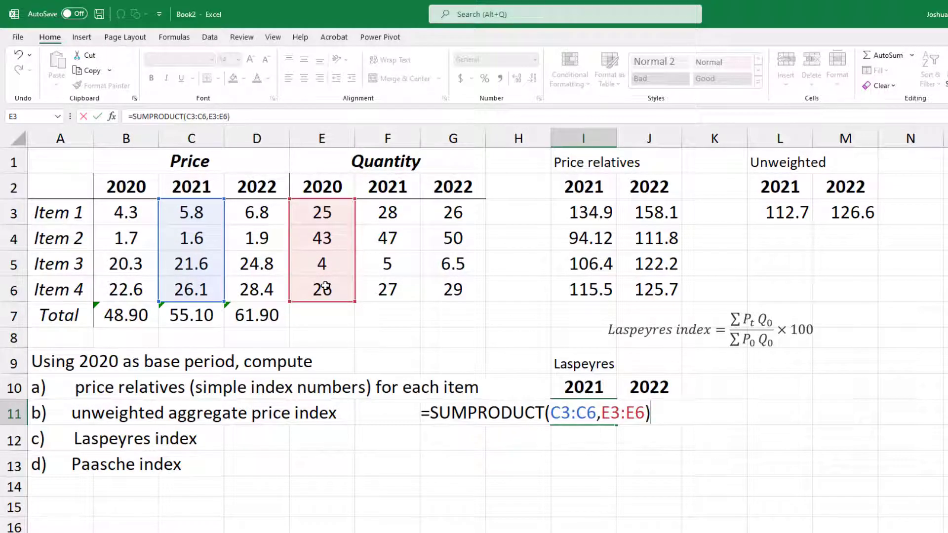
text(/SUMPRODUCT()
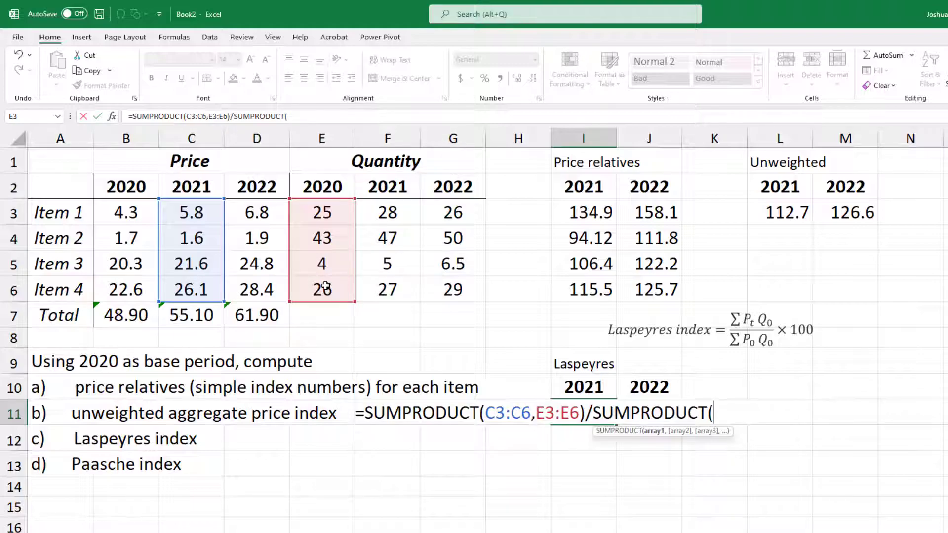
drag(123, 208, 128, 291)
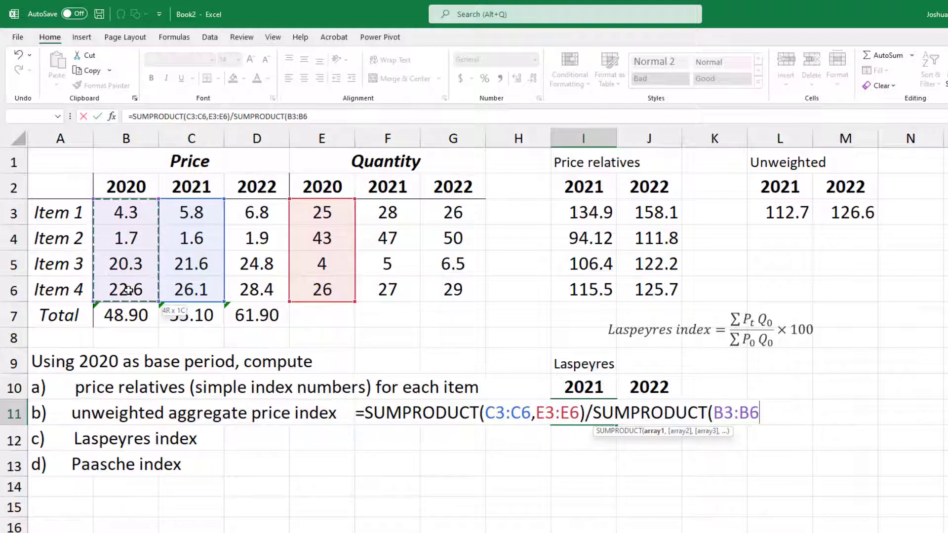
text(,)
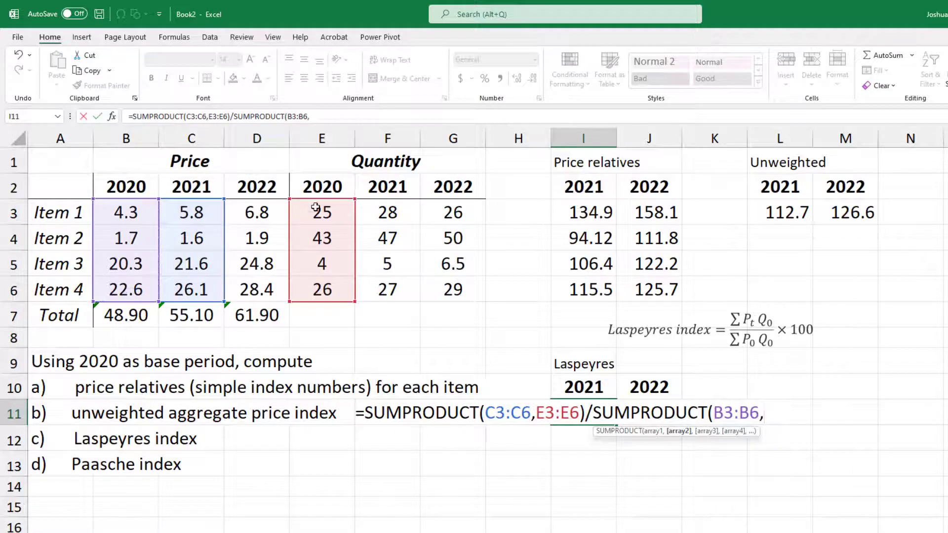
drag(322, 210, 319, 288)
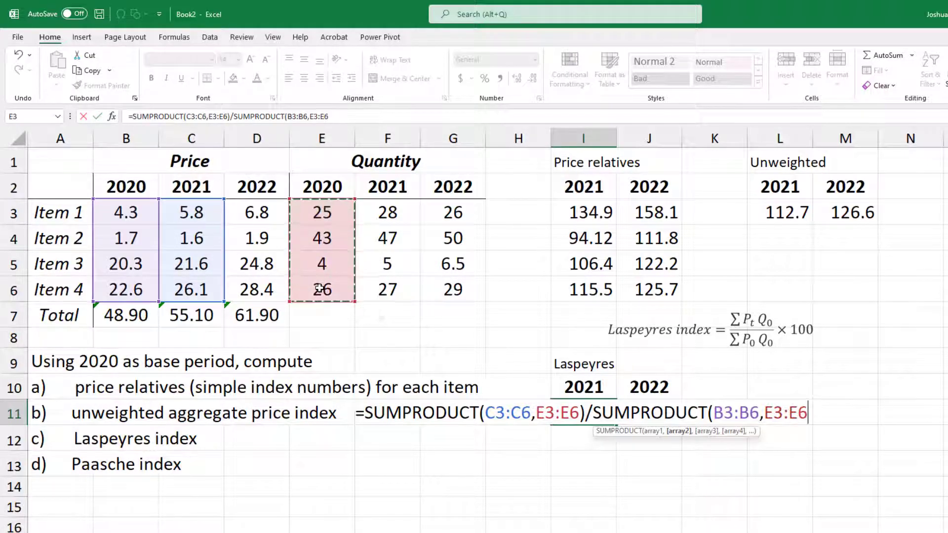
text()*100)
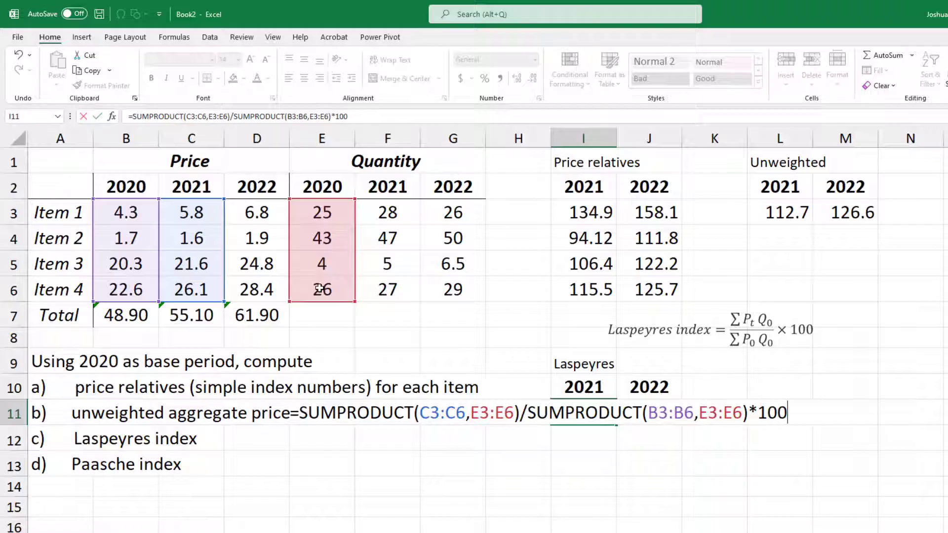
key(Return)
Calculate the 2022 Laspeyres index in J11 with =SUMPRODUCT(D3:D6,E3:E6)/SUMPRODUCT(B3:B6,E3:E6)*100
click(641, 413)
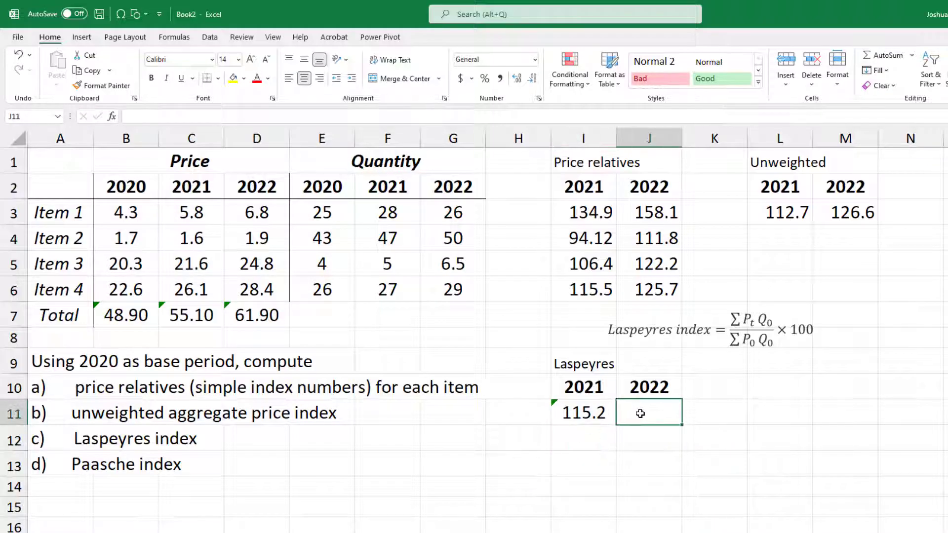
text(=)
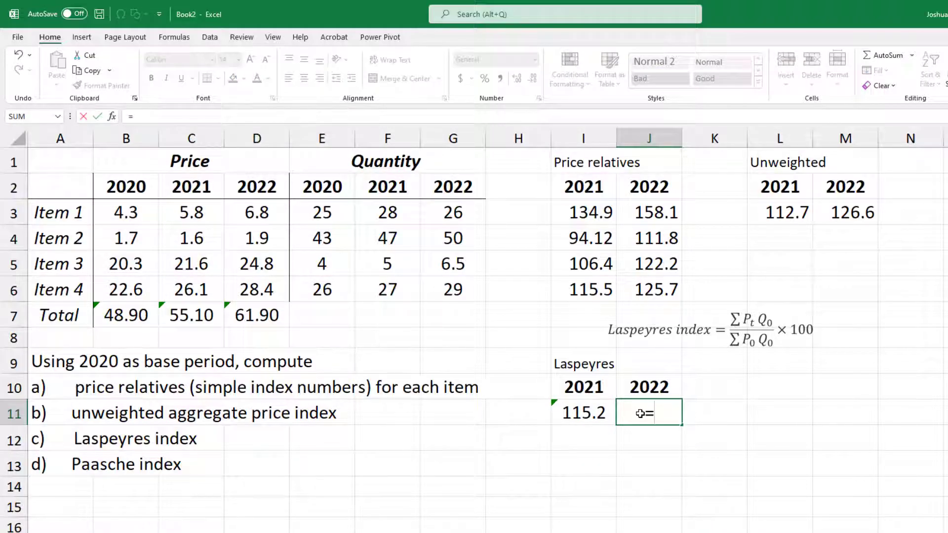
text(sumpro)
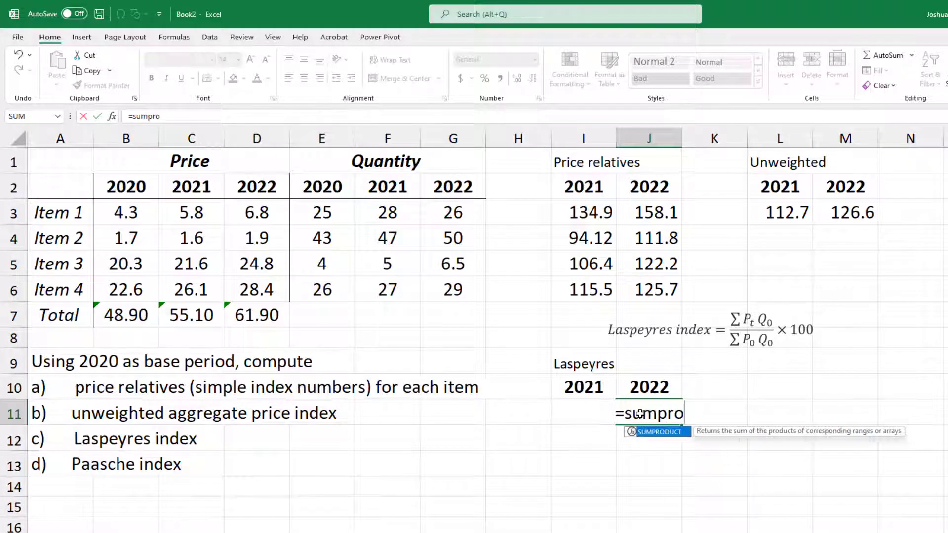
key(Tab)
drag(265, 213, 265, 286)
text(,)
drag(322, 208, 323, 289)
text()/sump)
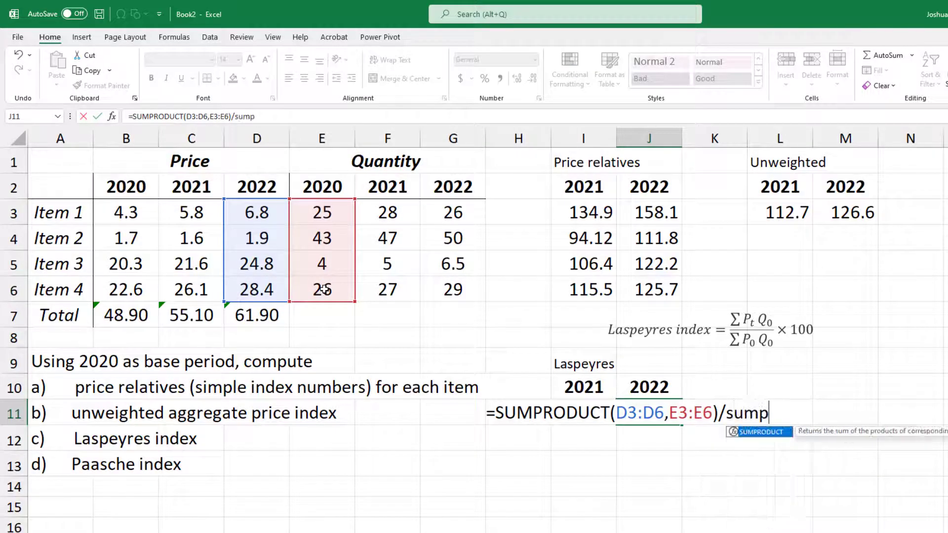
key(Tab)
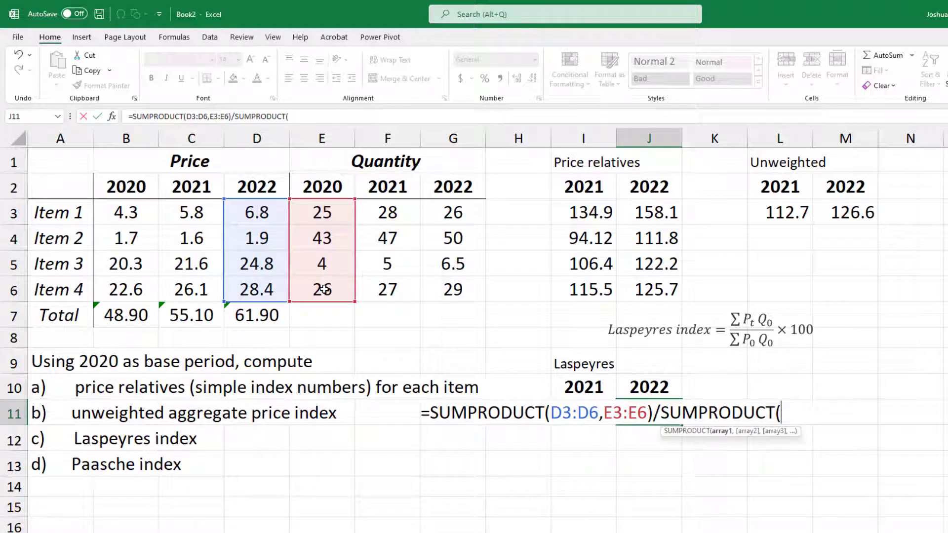
drag(138, 211, 138, 288)
text(,)
drag(341, 218, 335, 291)
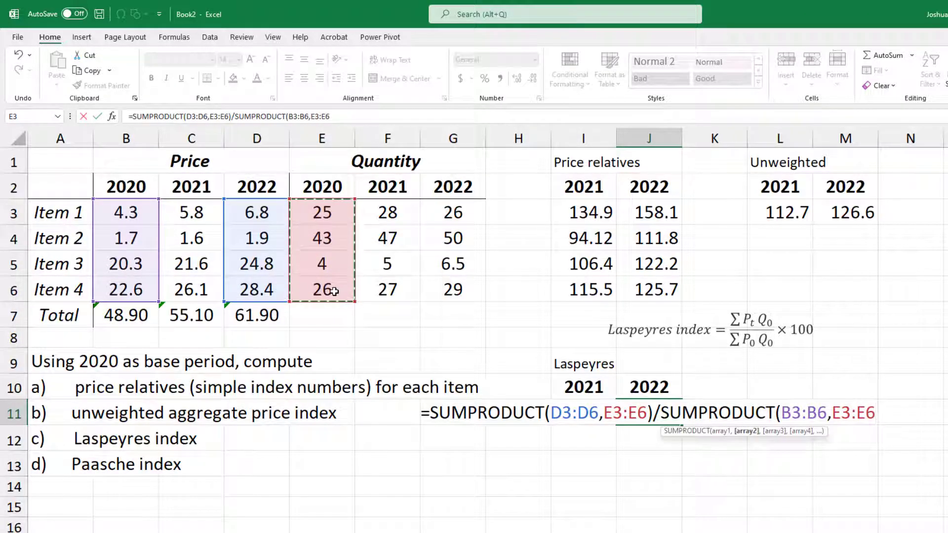
text()*1)
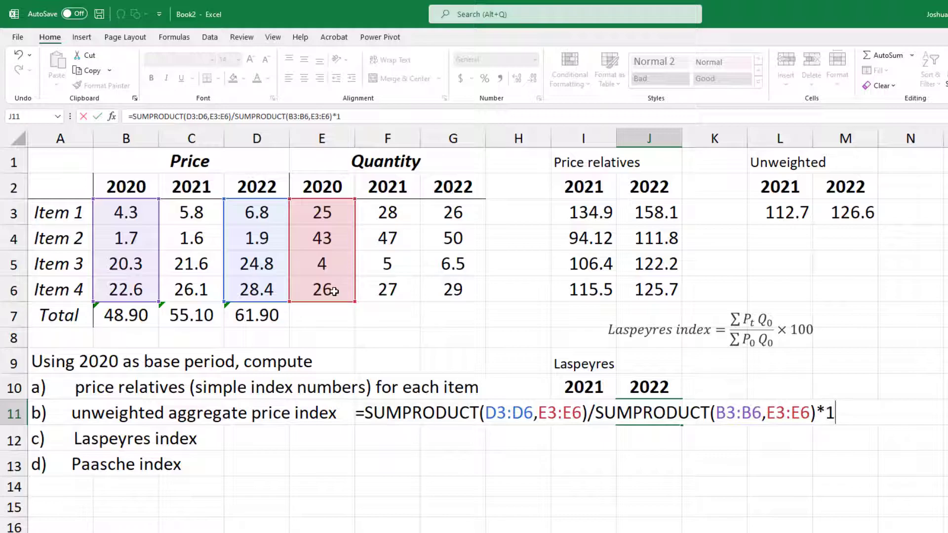
text(00)
key(Return)
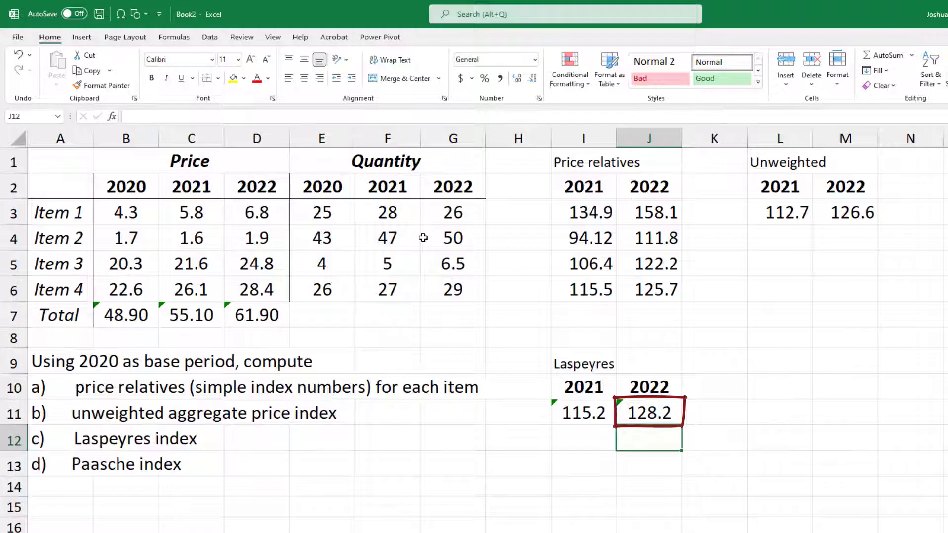
Enter the heading "Paasche" in L9 above the second pair of 2021 and 2022 column labels
text(asc)
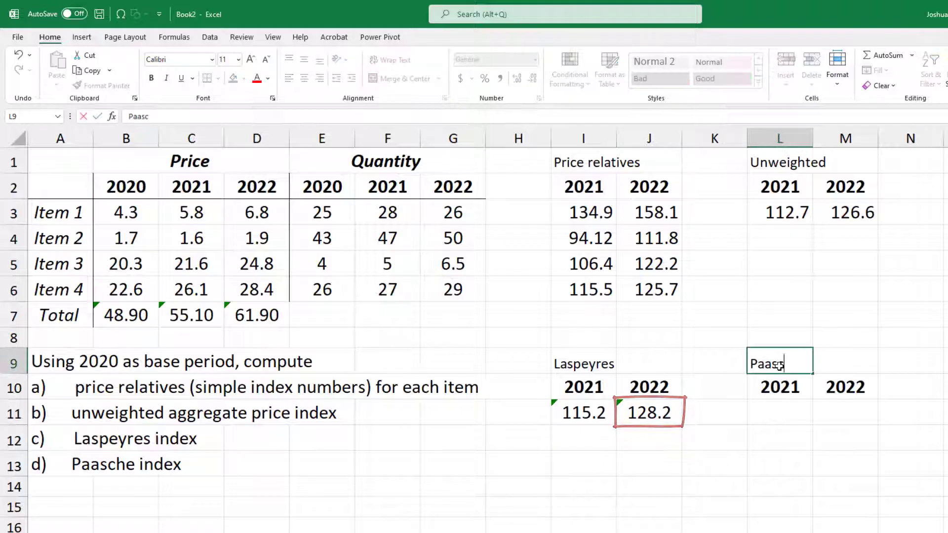
text(he)
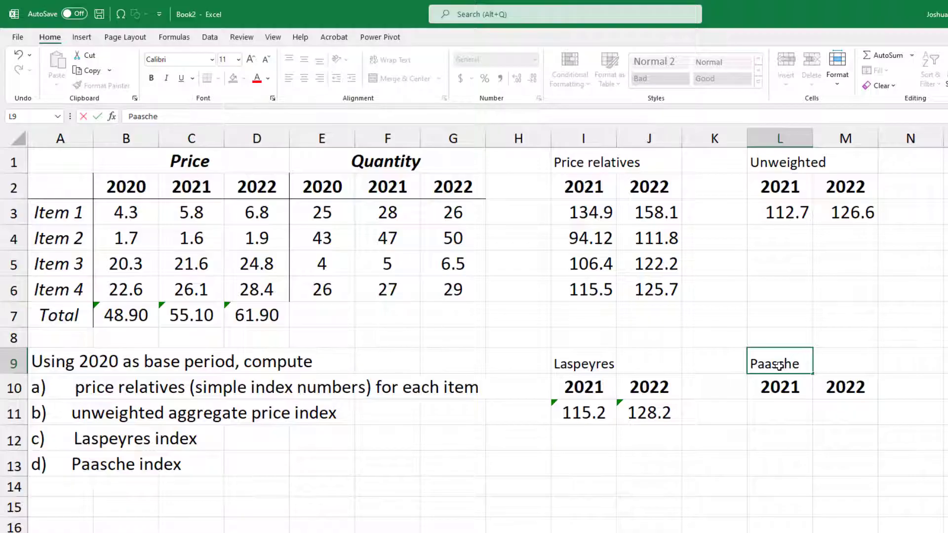
key(Return)
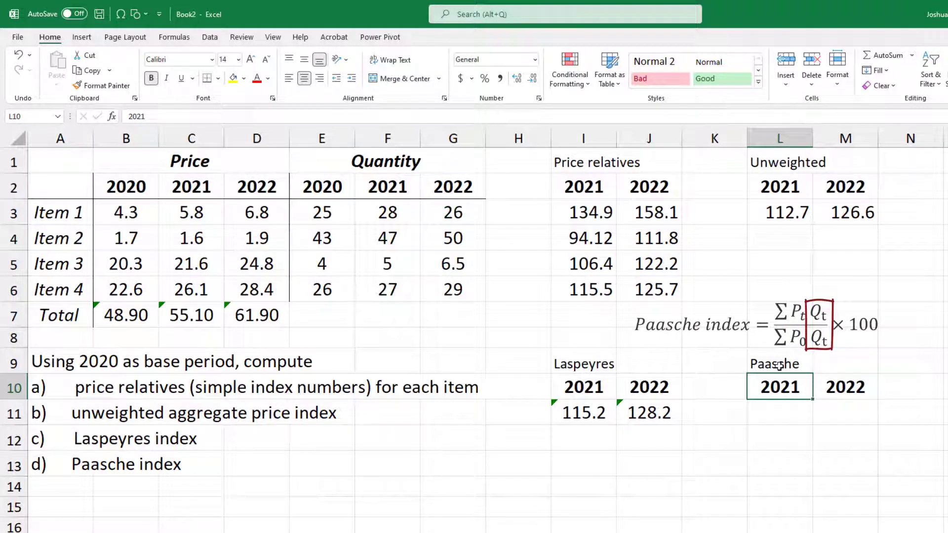
Calculate the 2021 Paasche index in L11 with =SUMPRODUCT(C3:C6,F3:F6)/SUMPRODUCT(B3:B6,F3:F6)*100
click(787, 414)
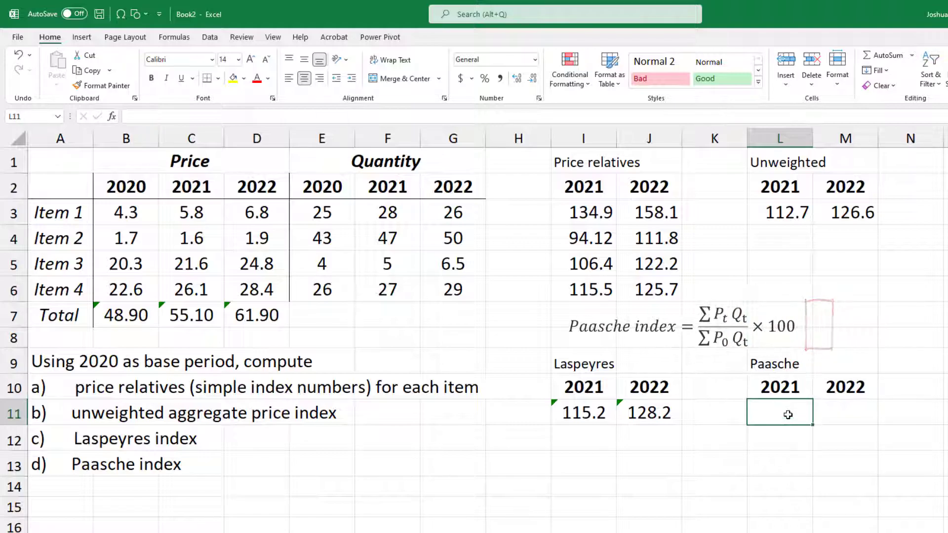
text(=sump)
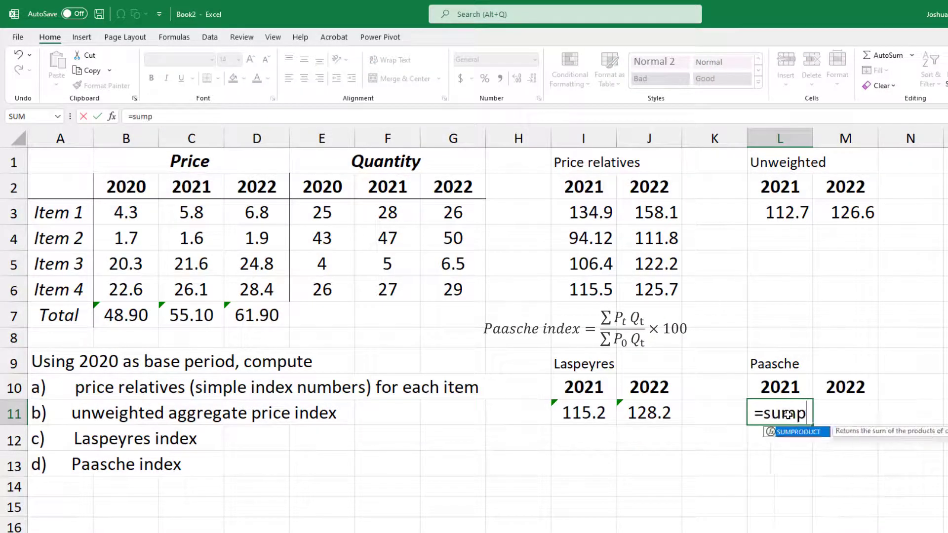
key(Tab)
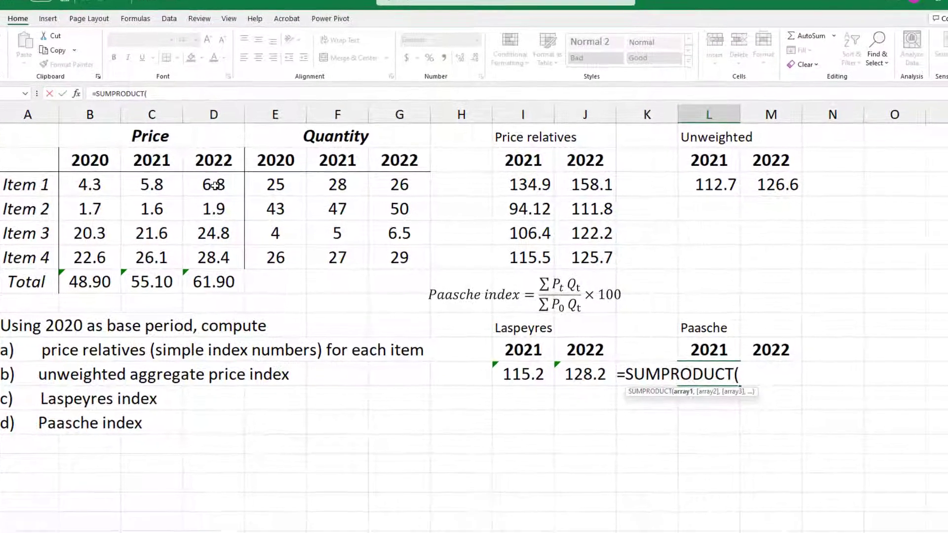
drag(162, 180, 152, 257)
text(,)
drag(338, 183, 334, 257)
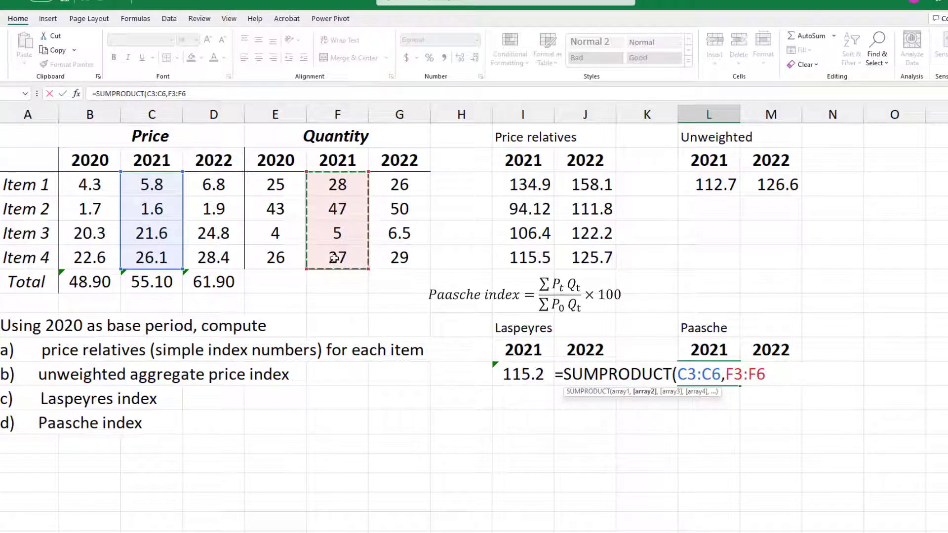
text()/)
text(sump)
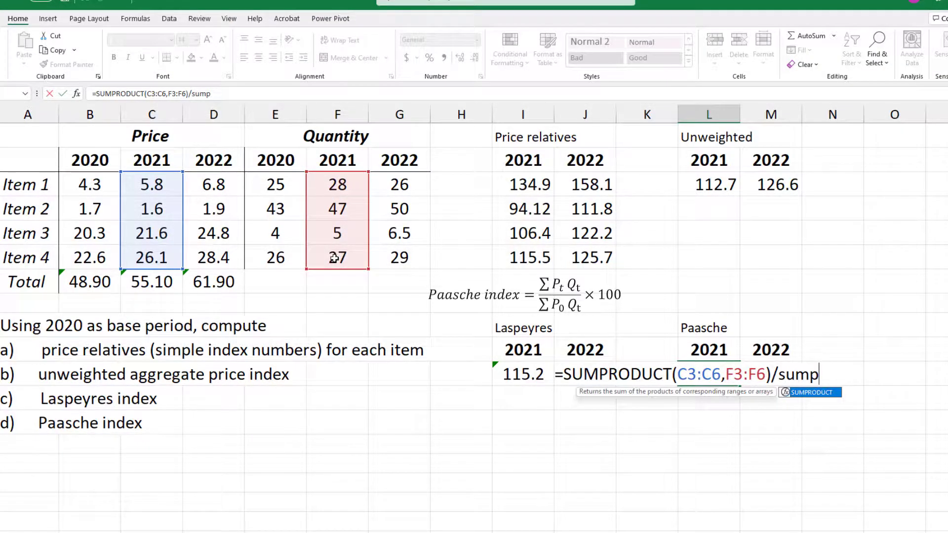
key(Tab)
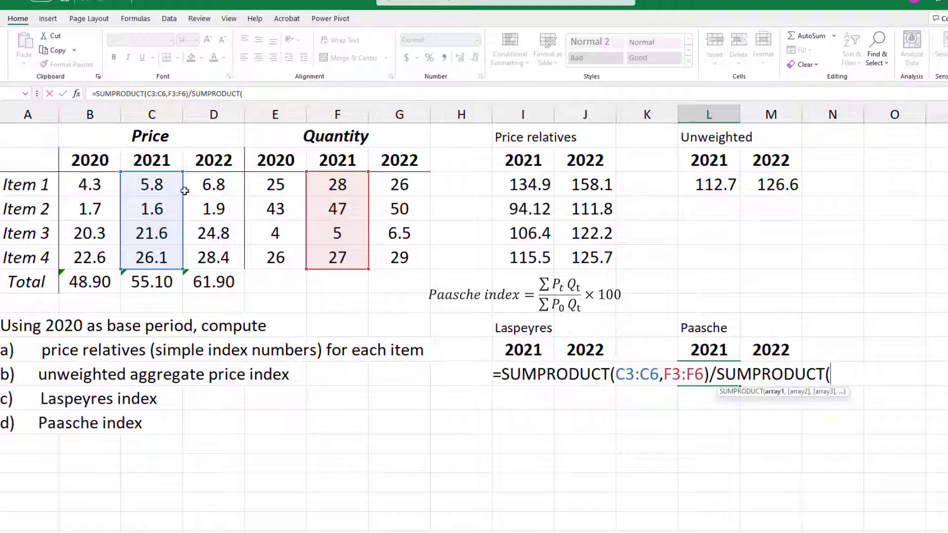
drag(91, 184, 91, 265)
text(,)
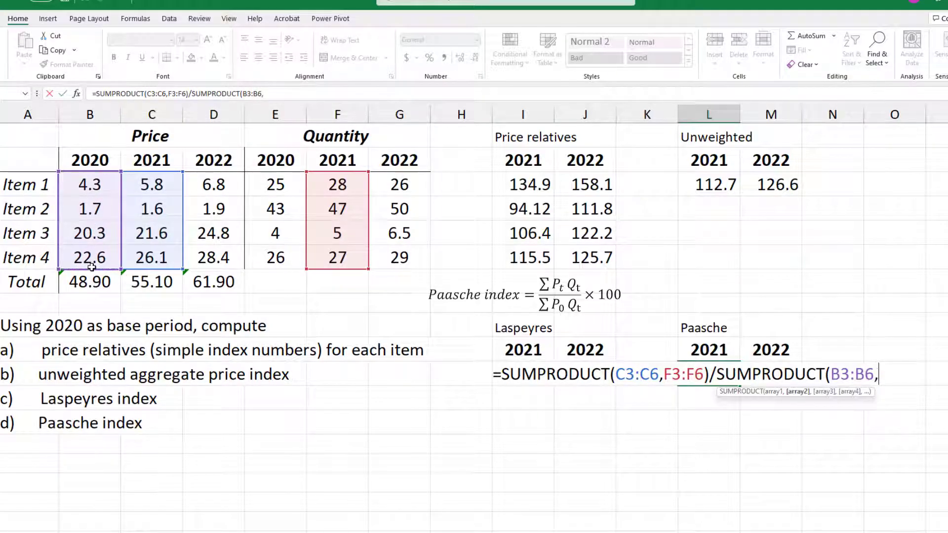
drag(337, 185, 326, 245)
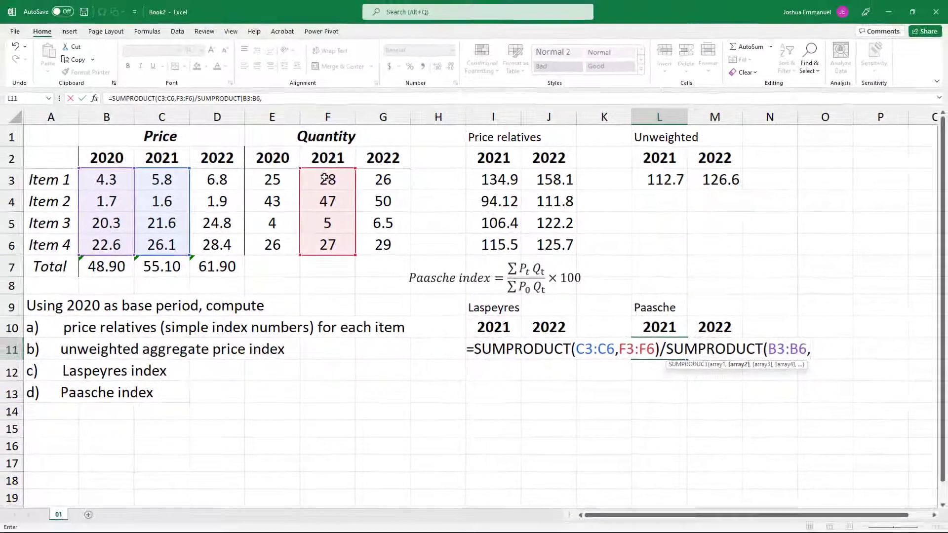
text())
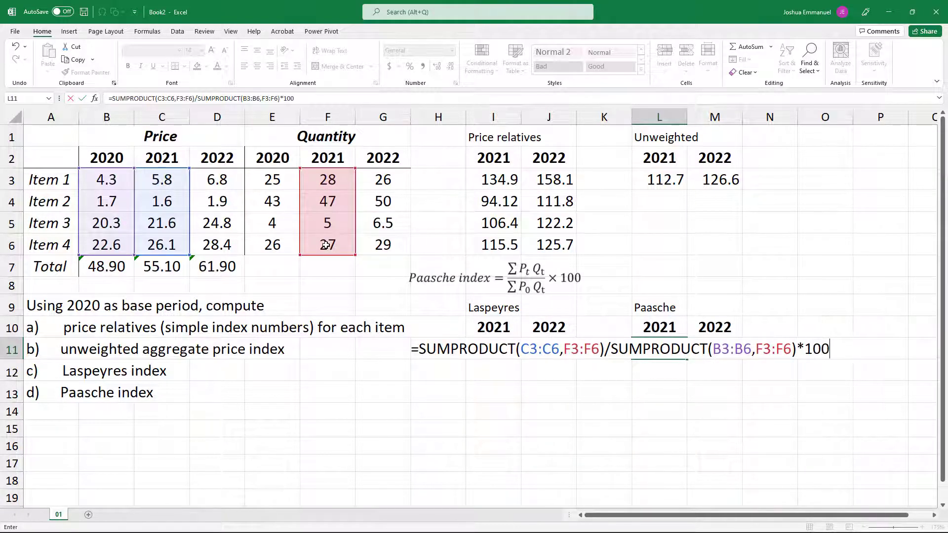
text(*100)
key(Return)
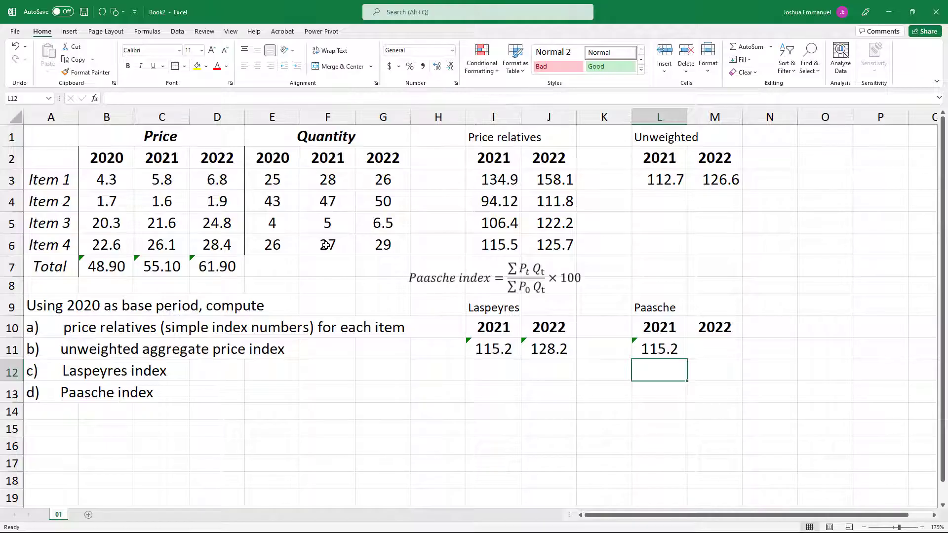
Calculate the 2022 Paasche index in M11 with =SUMPRODUCT(D3:D6,G3:G6)/SUMPRODUCT(B3:B6,G3:G6)*100
click(703, 349)
text(=sump)
key(Tab)
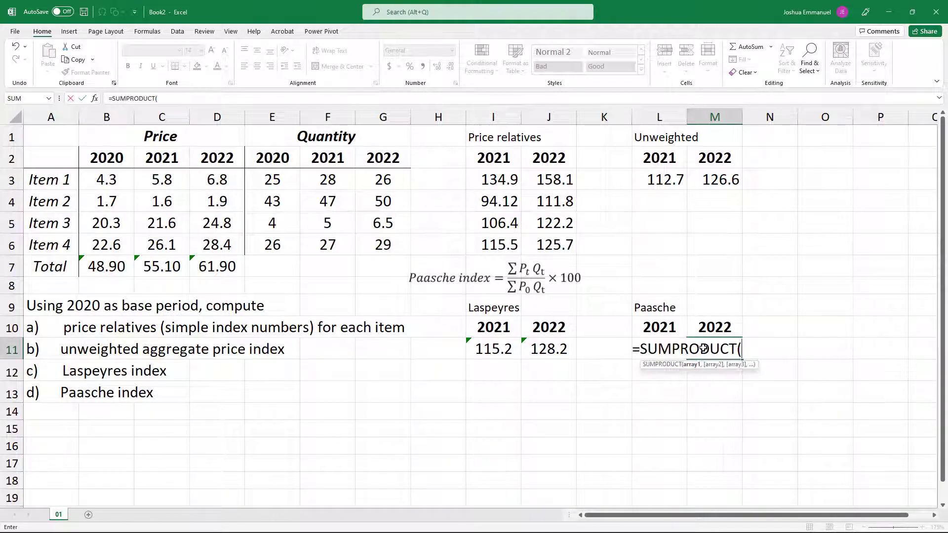
drag(235, 183, 221, 239)
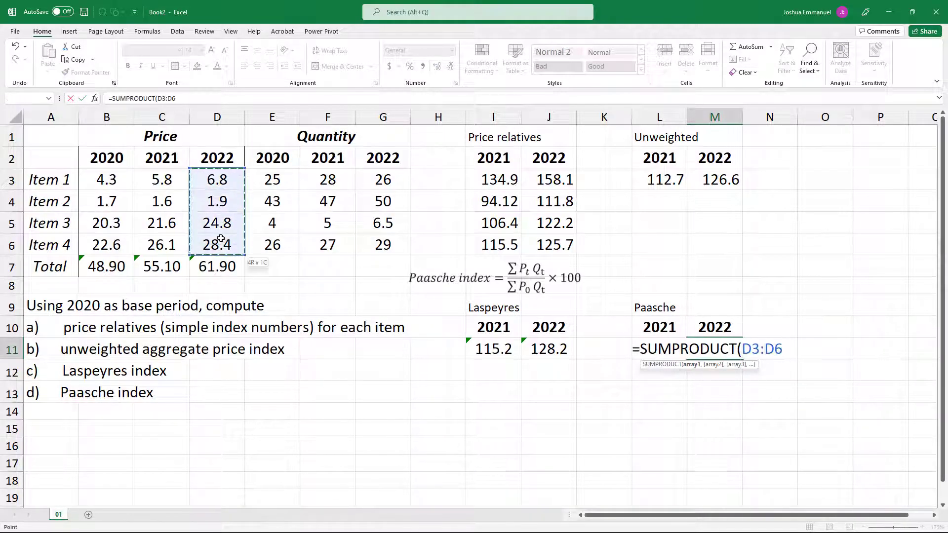
text(,)
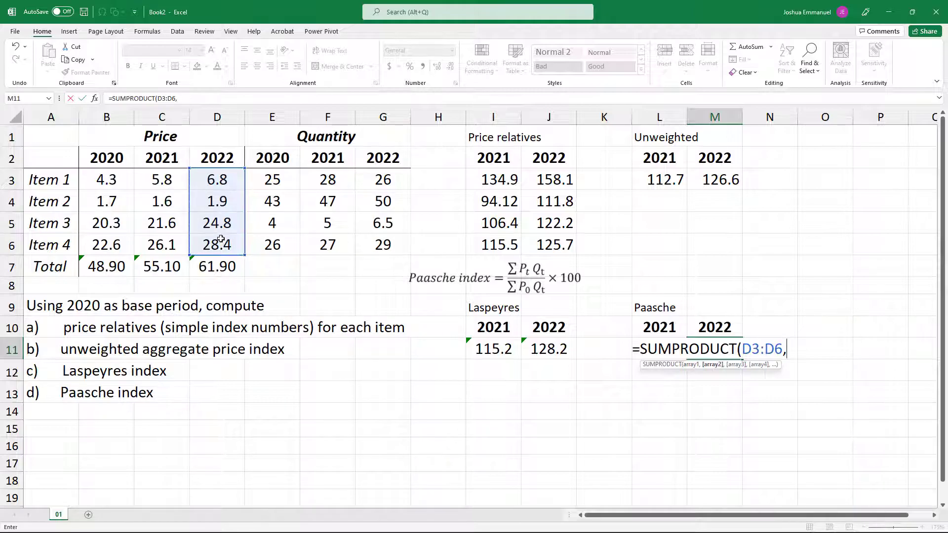
drag(388, 179, 388, 243)
text()/sumpr)
key(Tab)
drag(105, 180, 107, 247)
text(,)
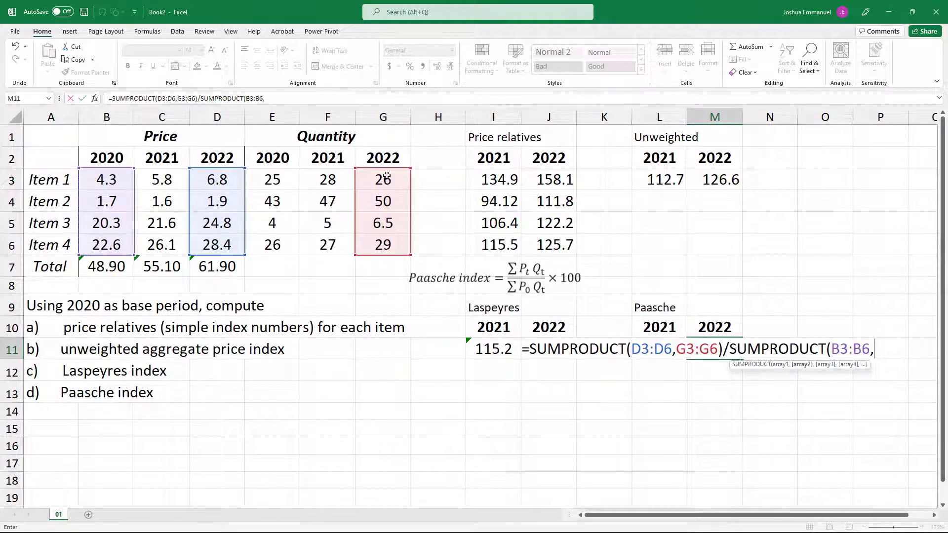
drag(385, 179, 385, 242)
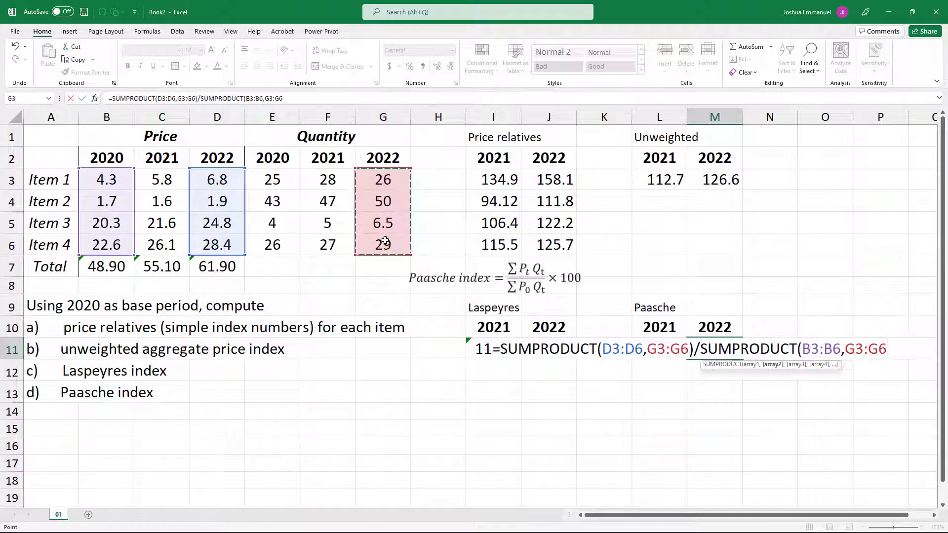
text()*100)
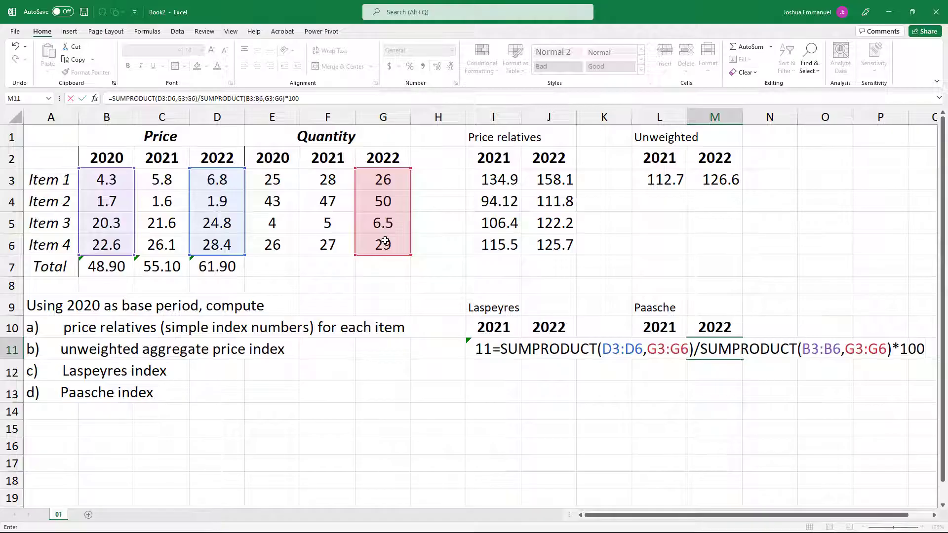
key(Return)
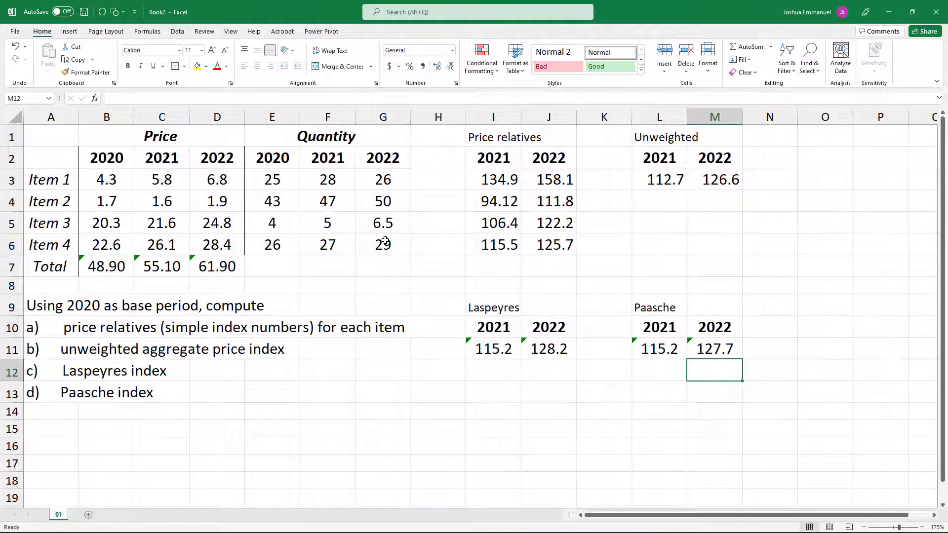